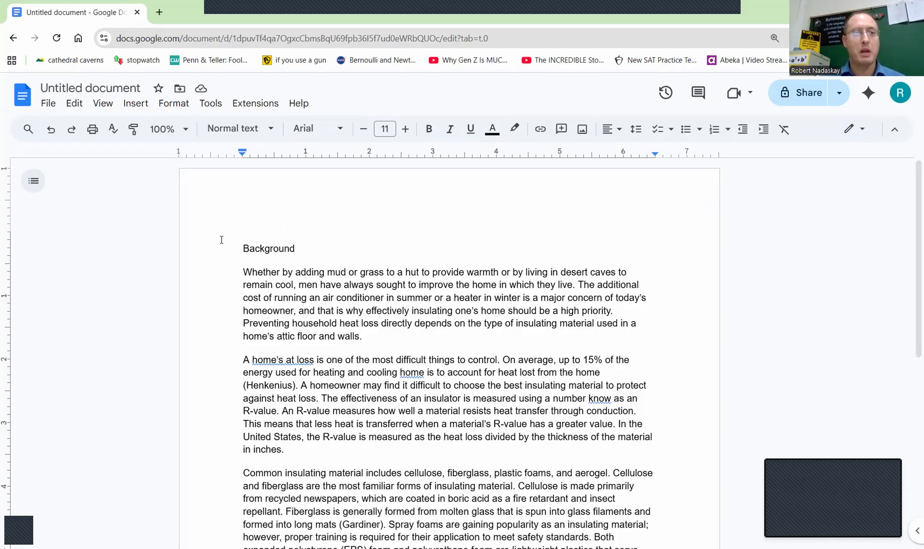
Step: Set all the document's text to 12-point Times New Roman
{"action": "left_click_drag", "start_coordinate": [208, 239], "coordinate": [636, 548]}
{"action": "scroll", "coordinate": [633, 431], "scroll_direction": "down", "scroll_amount": 3}
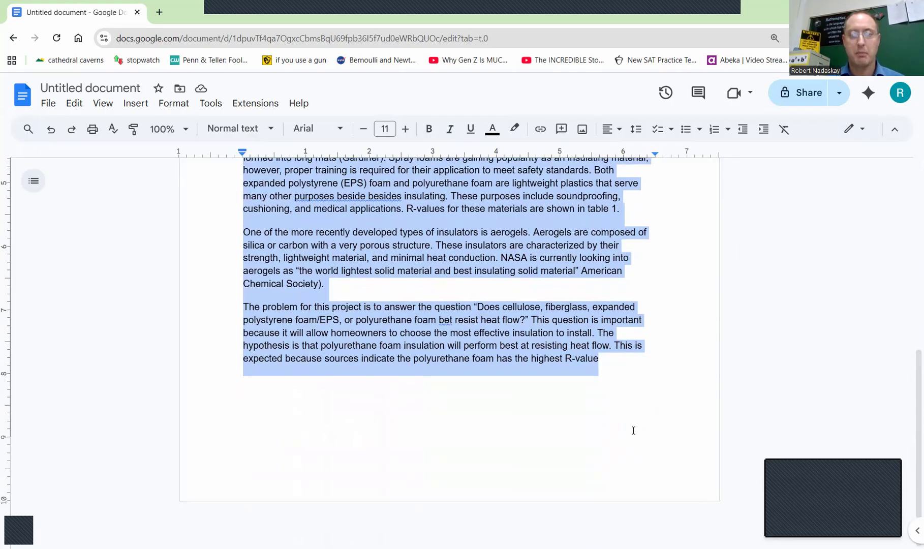
{"action": "scroll", "coordinate": [633, 431], "scroll_direction": "up", "scroll_amount": 7}
{"action": "left_click", "coordinate": [406, 130]}
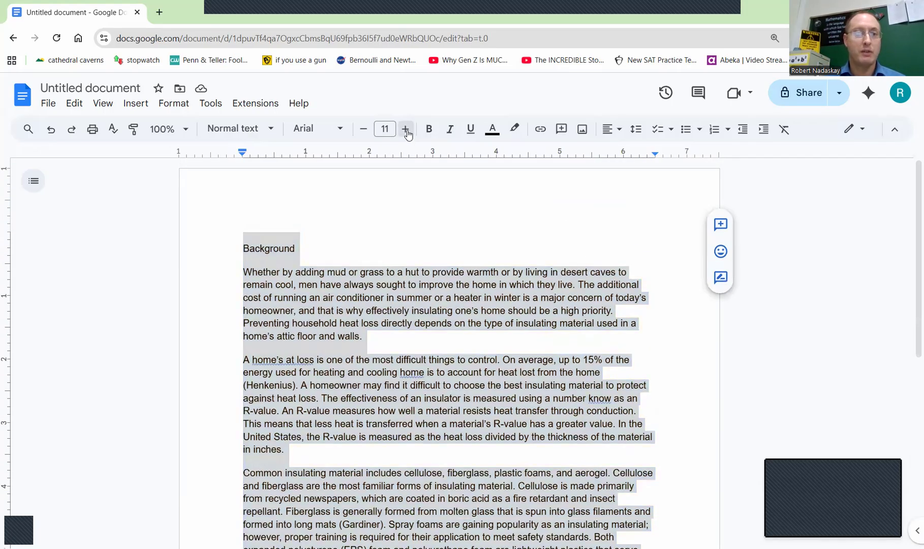
{"action": "left_click", "coordinate": [407, 130]}
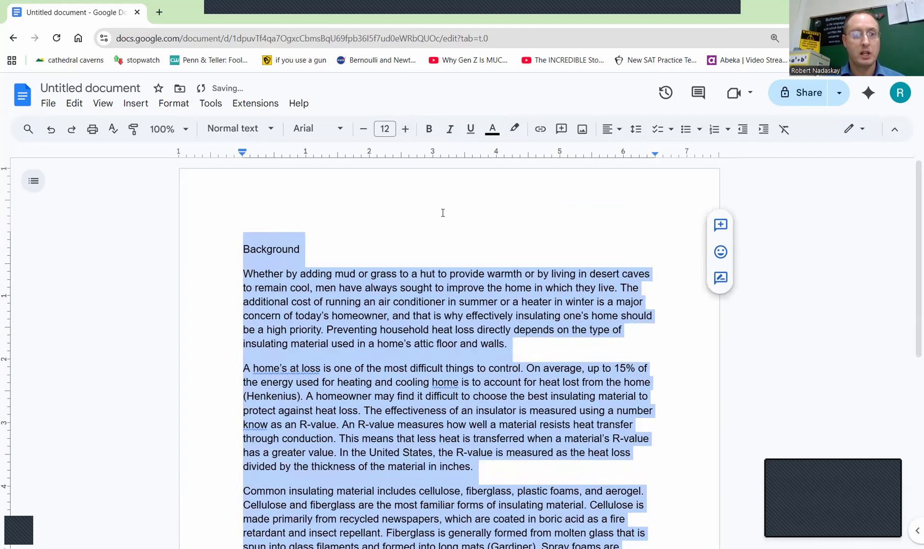
{"action": "left_click", "coordinate": [340, 130]}
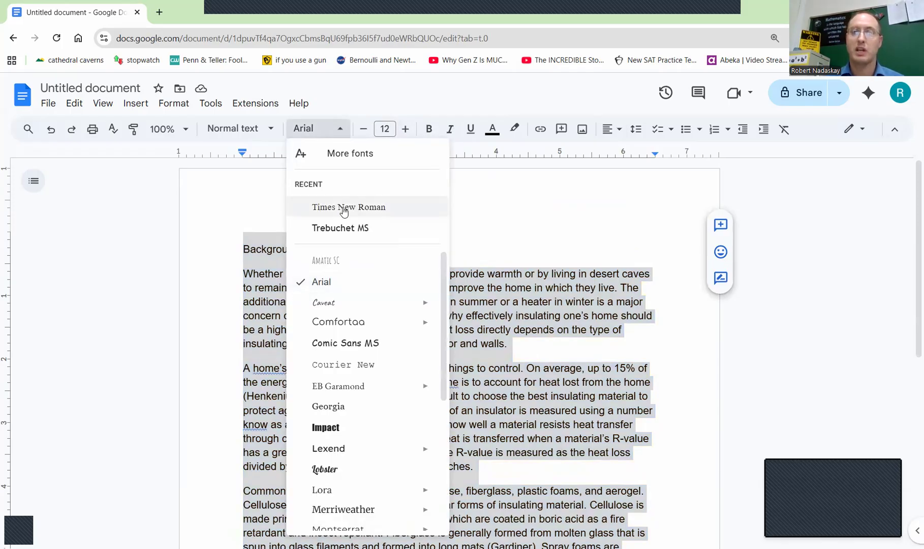
{"action": "scroll", "coordinate": [377, 315], "scroll_direction": "down", "scroll_amount": 5}
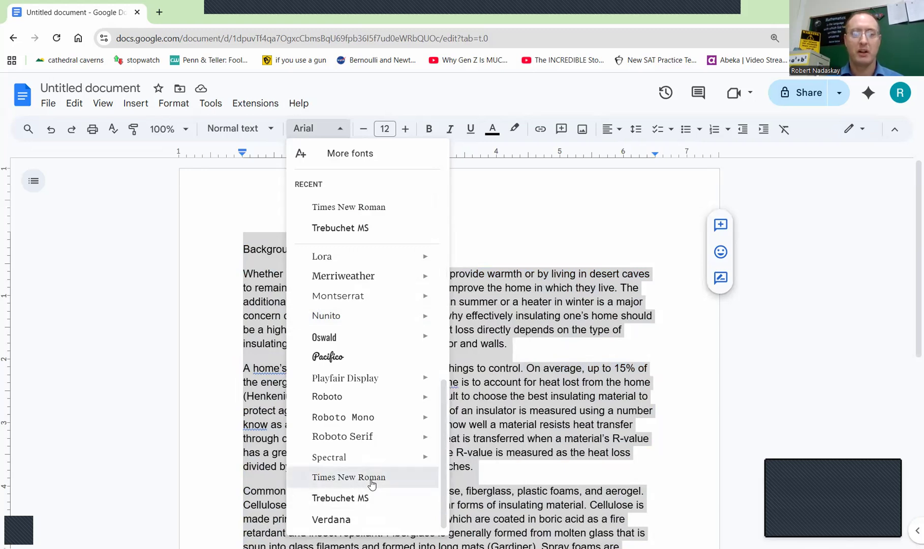
{"action": "left_click", "coordinate": [359, 478]}
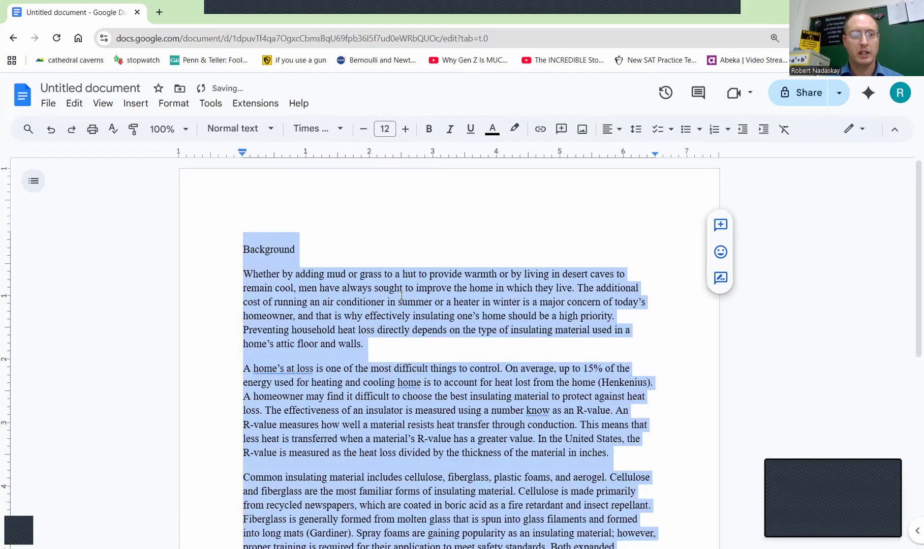
Step: Remove the space before and after paragraphs in the selected text and set its line spacing to Double
{"action": "left_click", "coordinate": [638, 131]}
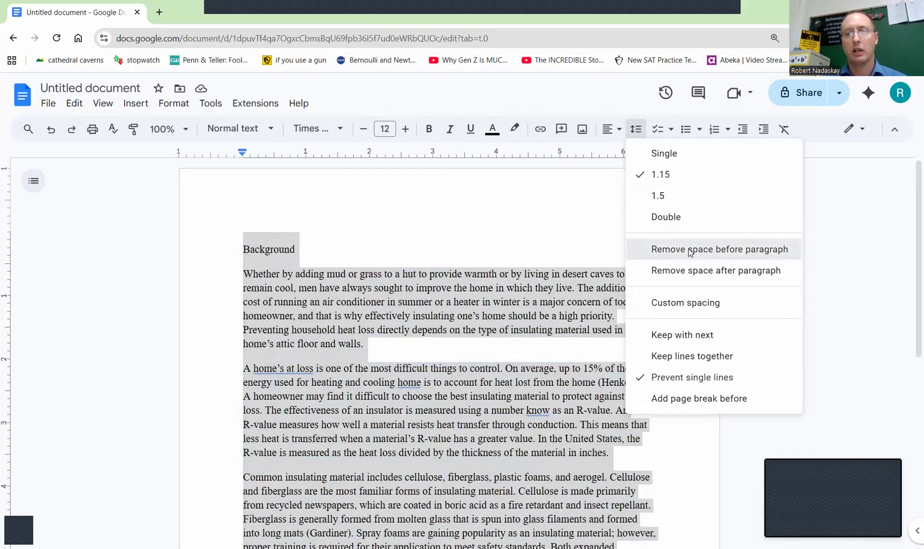
{"action": "left_click", "coordinate": [671, 246]}
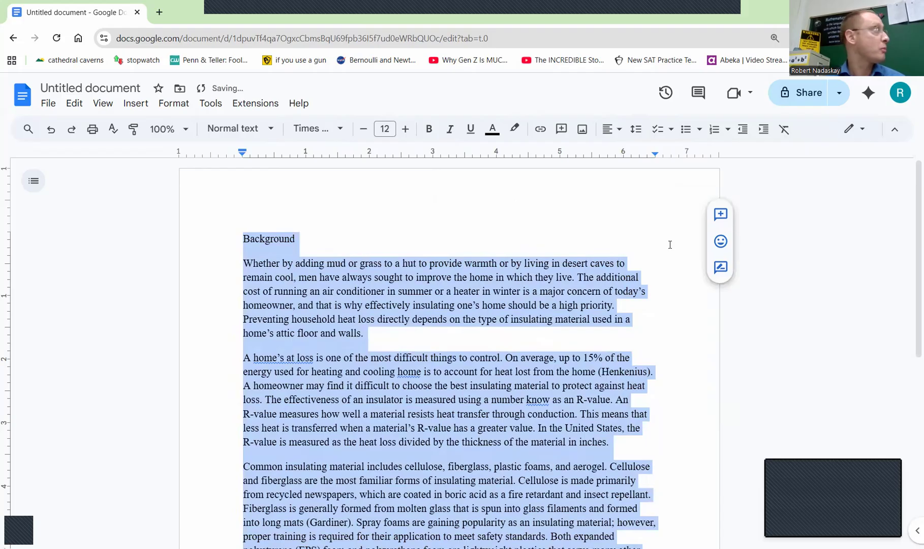
{"action": "left_click", "coordinate": [636, 134]}
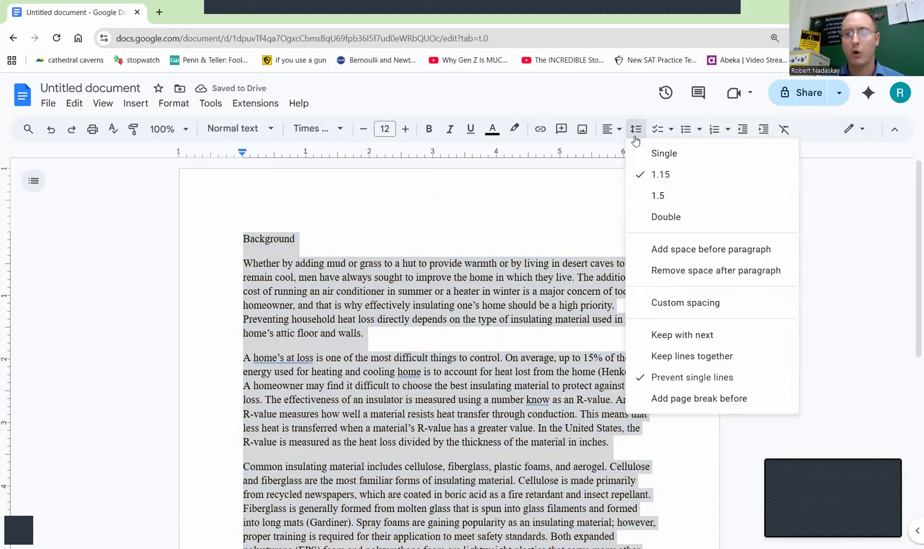
{"action": "left_click", "coordinate": [671, 271]}
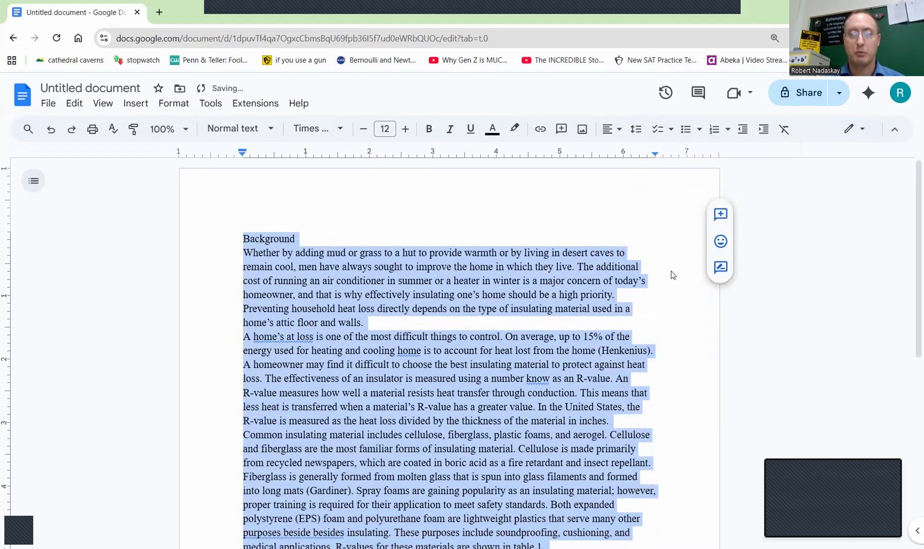
{"action": "left_click", "coordinate": [636, 129]}
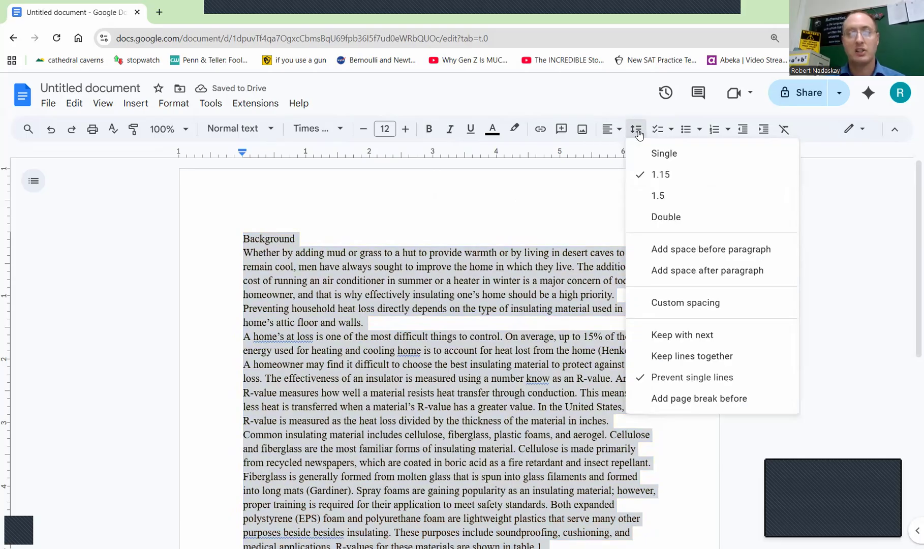
{"action": "left_click", "coordinate": [663, 215]}
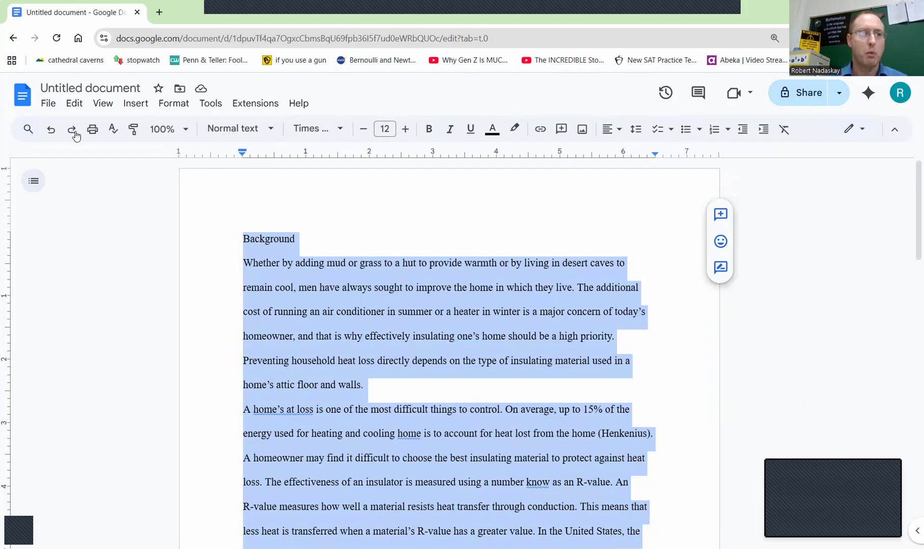
Step: Check the page margins for the selected content in the page setup
{"action": "left_click", "coordinate": [48, 104]}
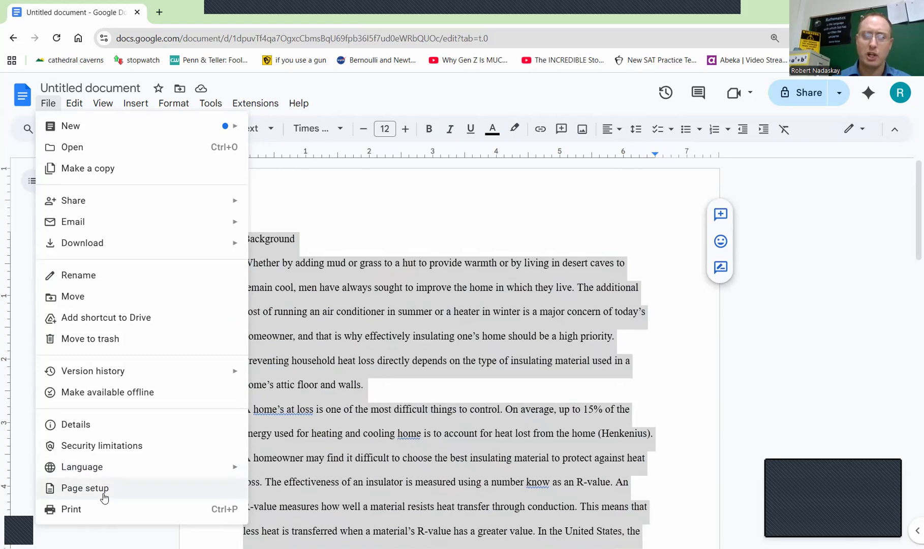
{"action": "left_click", "coordinate": [98, 488]}
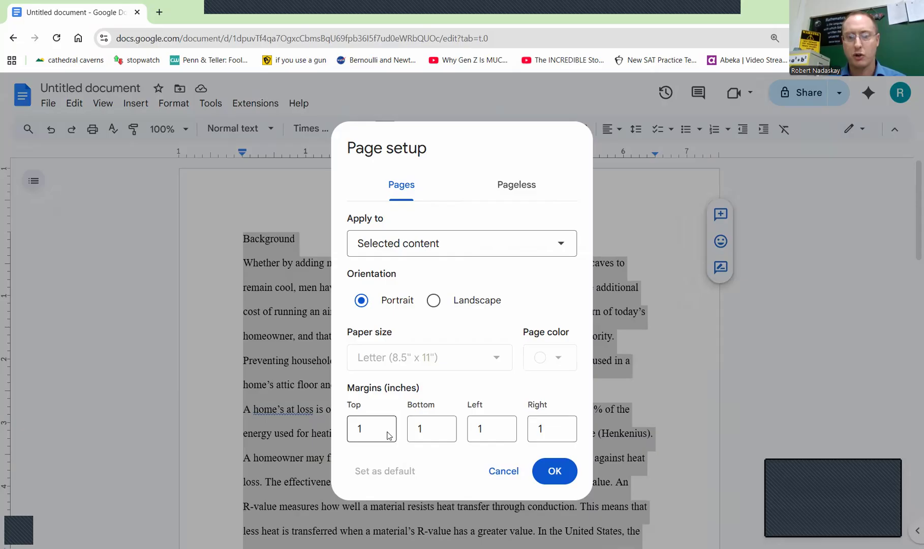
{"action": "left_click", "coordinate": [553, 482]}
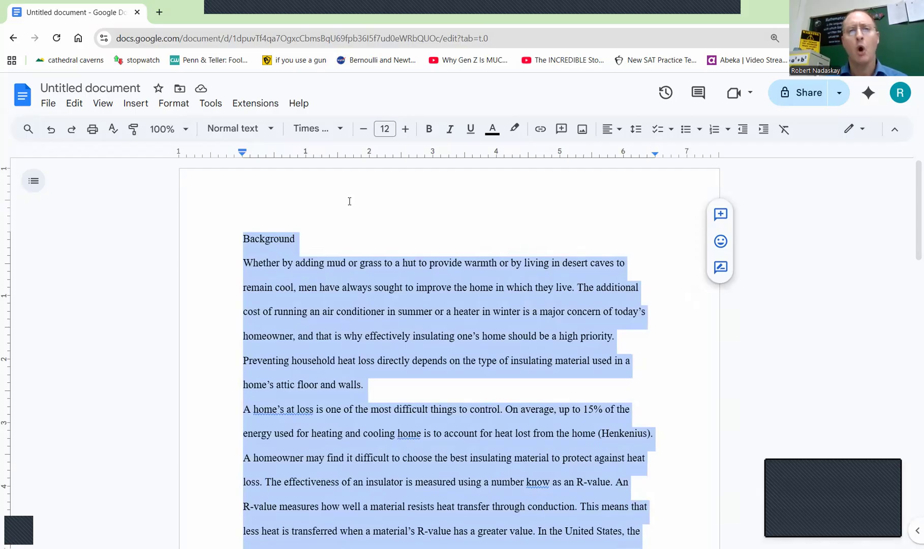
Step: Insert the author's name before "Background" and center that title on the line using a center tab stop at about 3.25 inches
{"action": "left_click", "coordinate": [243, 238]}
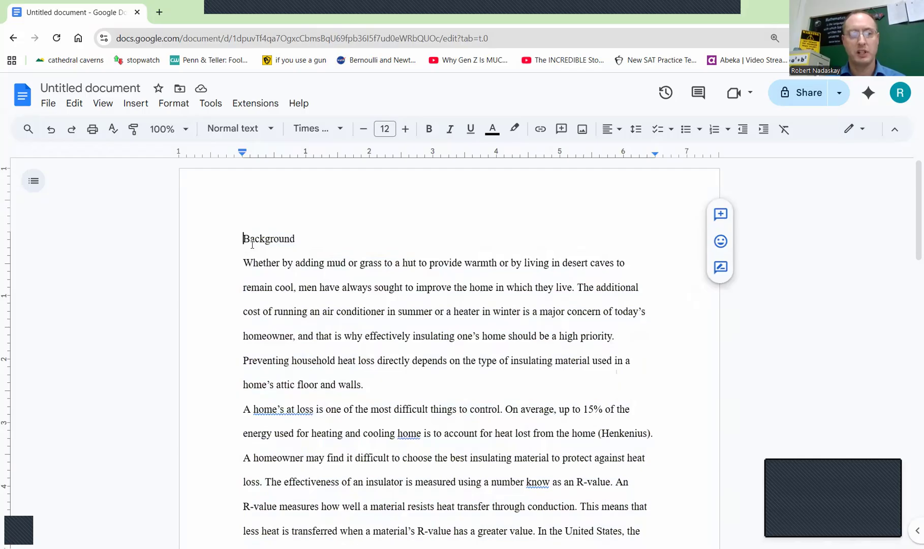
{"action": "type", "text": "Mr. Nadaskay"}
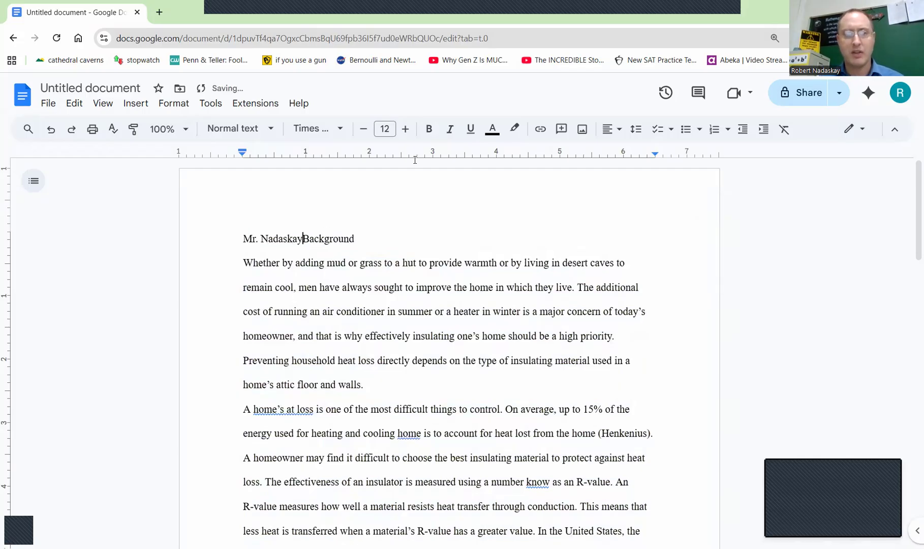
{"action": "left_click_drag", "start_coordinate": [304, 238], "coordinate": [356, 240]}
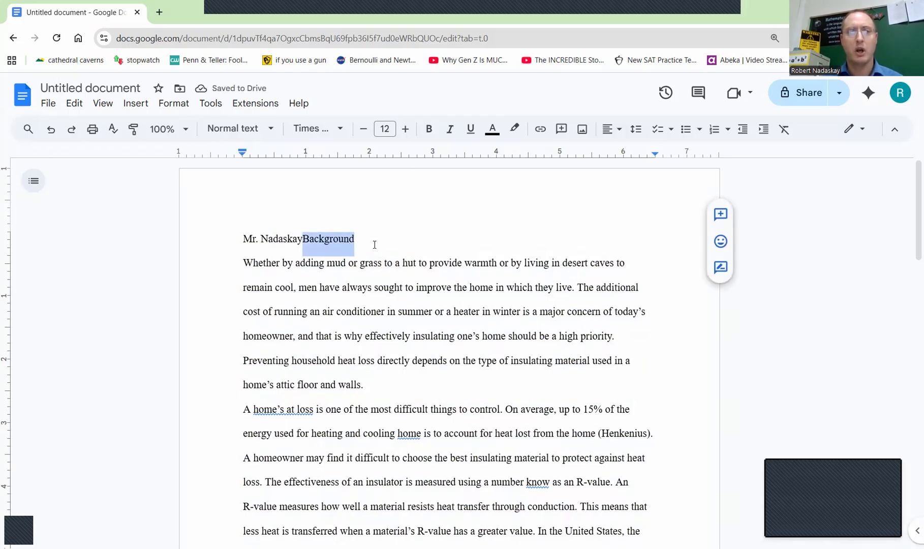
{"action": "left_click", "coordinate": [374, 245]}
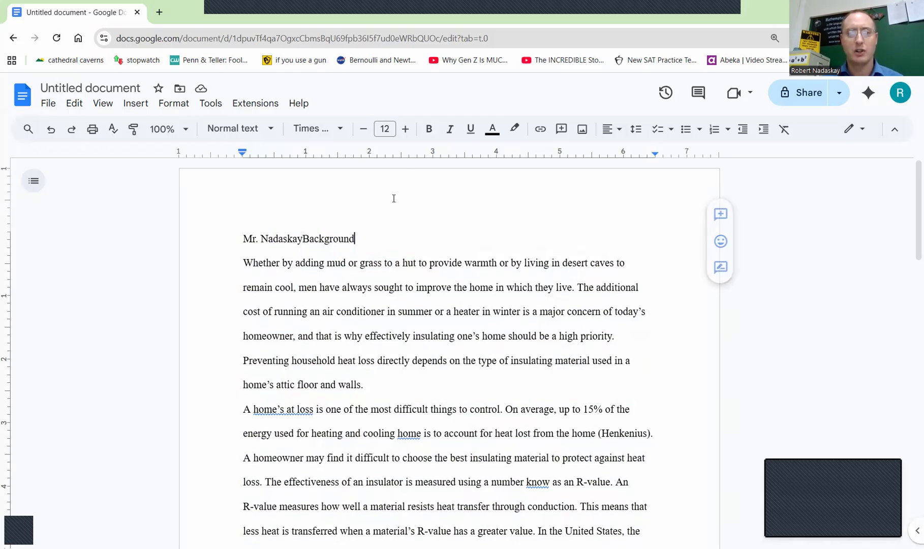
{"action": "right_click", "coordinate": [450, 160]}
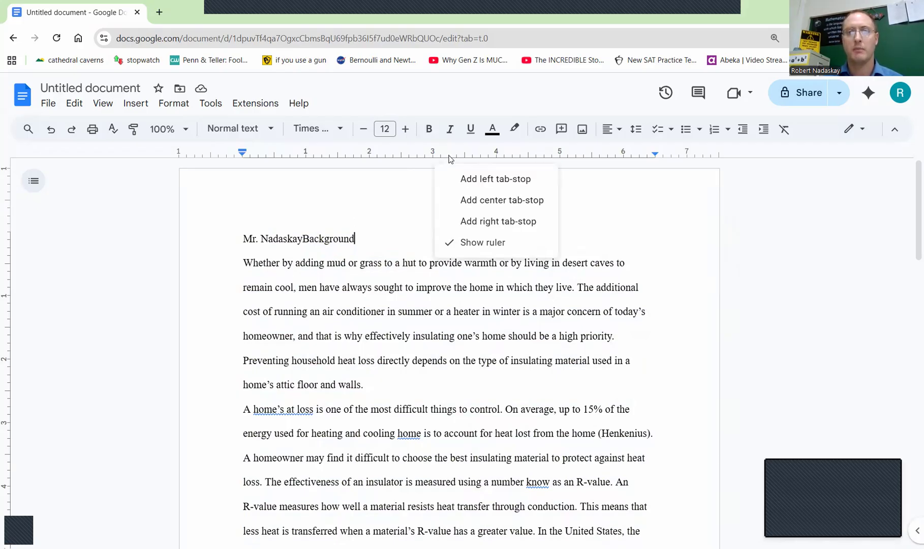
{"action": "left_click", "coordinate": [478, 201]}
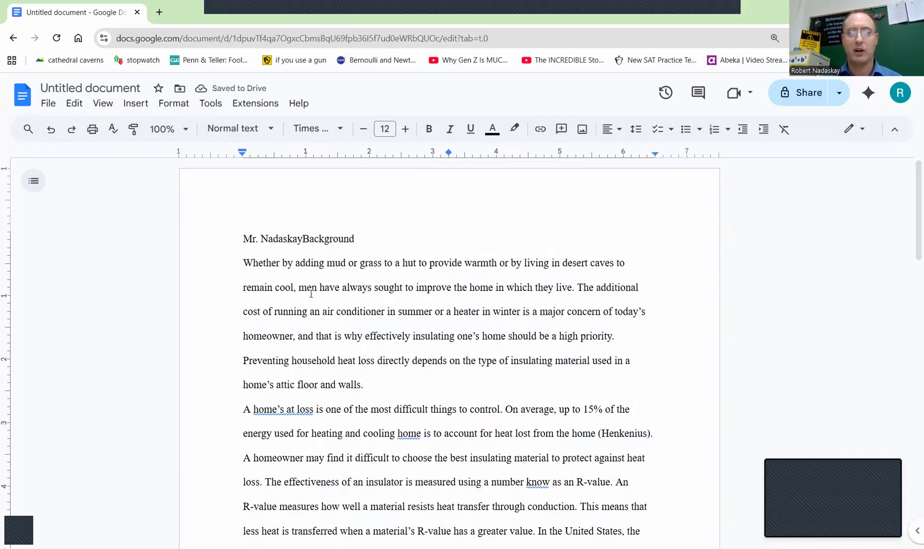
{"action": "key", "text": "Tab"}
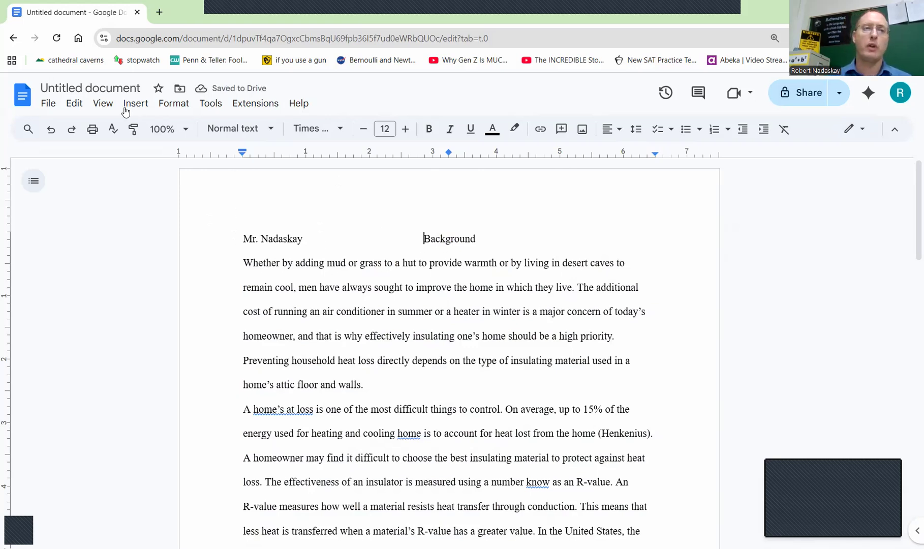
Step: Show non-printing characters and examine the tab mark between the name and the title up close
{"action": "left_click", "coordinate": [102, 108]}
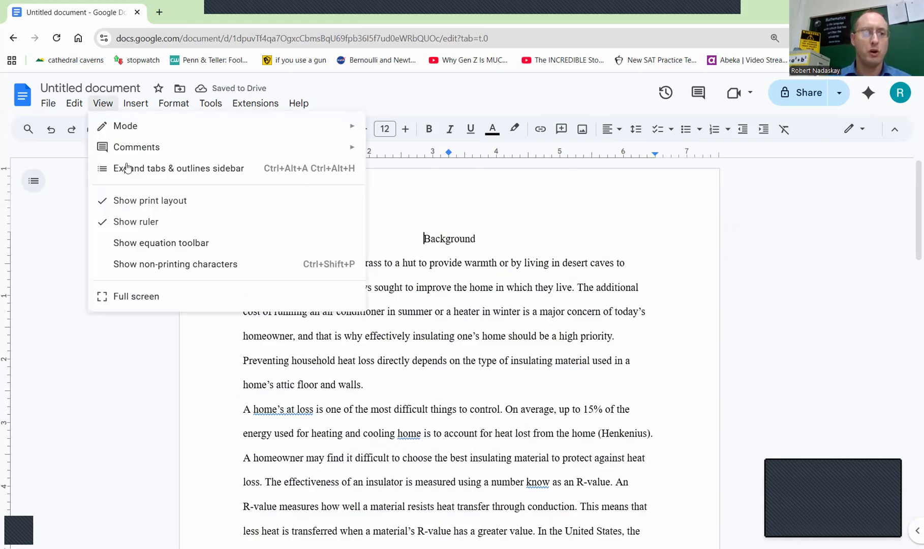
{"action": "left_click", "coordinate": [144, 265]}
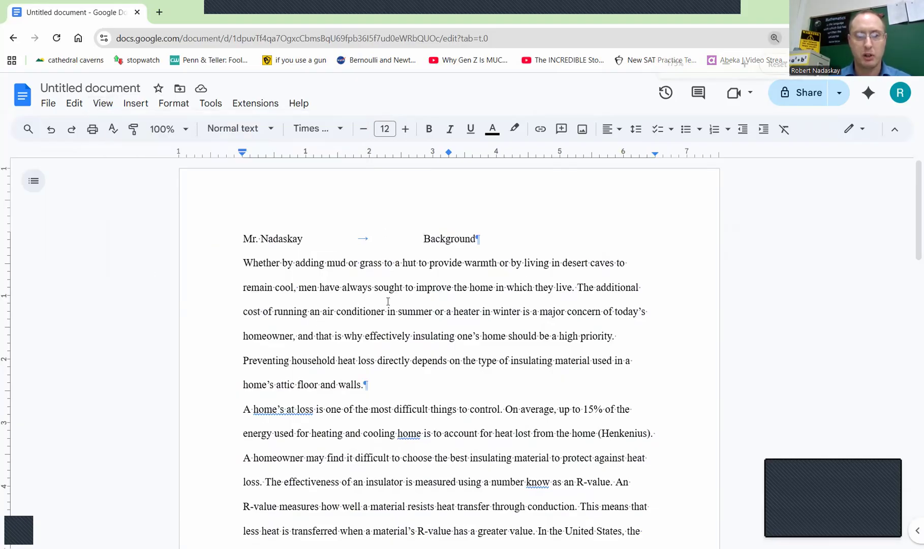
{"action": "key", "text": "ctrl+plus"}
{"action": "key", "text": "ctrl+plus"}
{"action": "key", "text": "ctrl+plus"}
{"action": "left_click", "coordinate": [261, 376]}
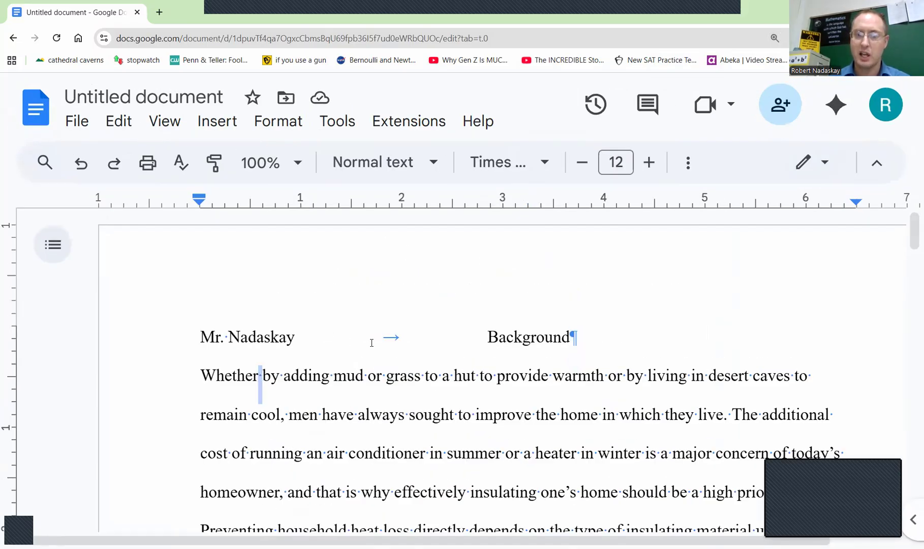
{"action": "double_click", "coordinate": [420, 337]}
Step: Add an empty line below the "Background" title line
{"action": "left_click", "coordinate": [585, 338]}
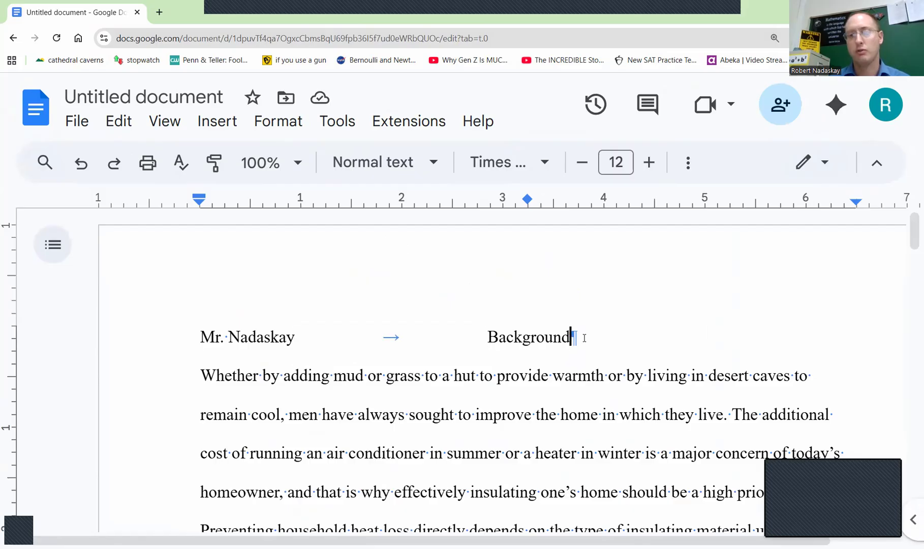
{"action": "key", "text": "ctrl+minus"}
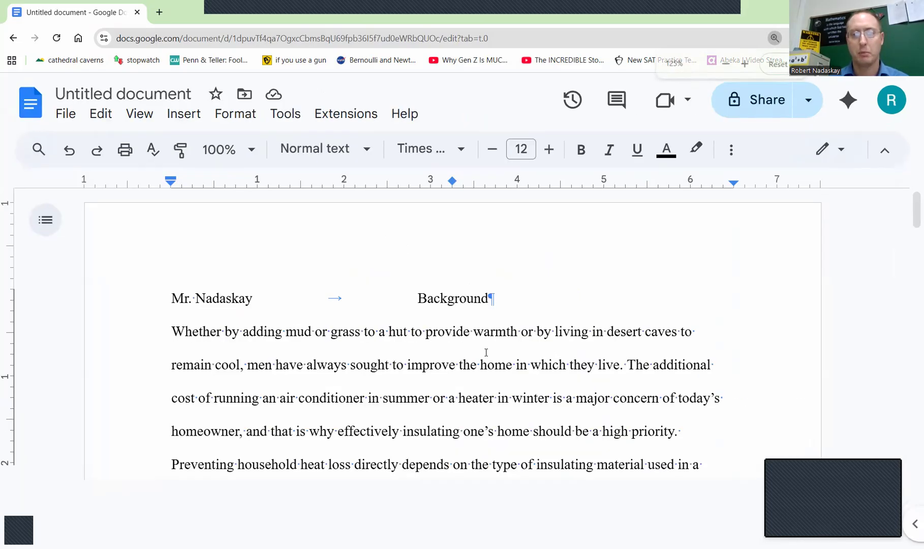
{"action": "key", "text": "ctrl+minus"}
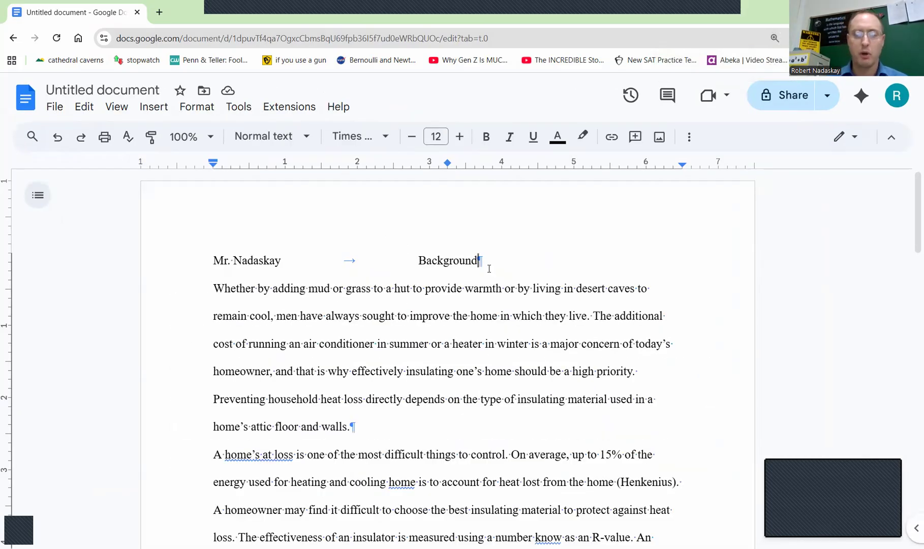
{"action": "key", "text": "Return"}
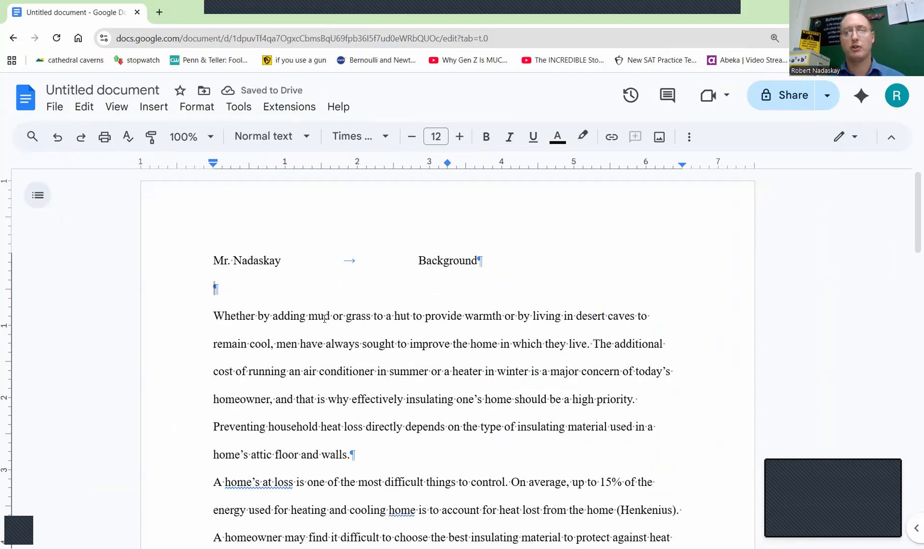
Step: Apply a 0.5-inch first-line special indent to all body paragraphs of the paper below the title line
{"action": "scroll", "coordinate": [206, 266], "scroll_direction": "down", "scroll_amount": 3}
{"action": "scroll", "coordinate": [207, 265], "scroll_direction": "up", "scroll_amount": 2}
{"action": "left_click_drag", "start_coordinate": [213, 255], "coordinate": [511, 547]}
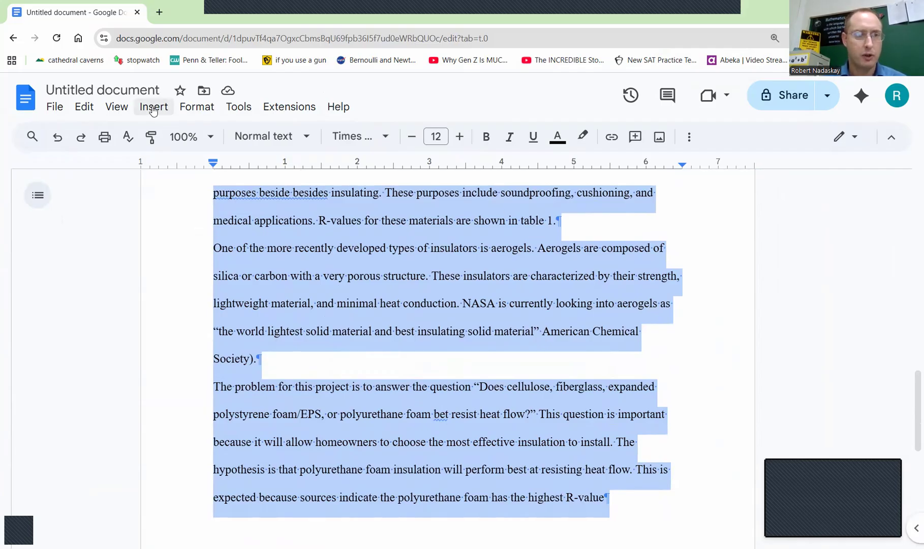
{"action": "left_click", "coordinate": [189, 112]}
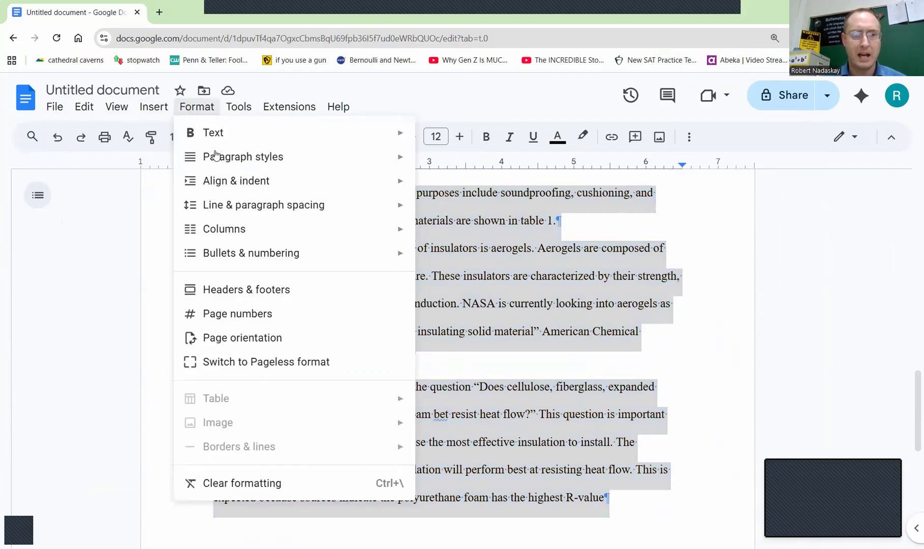
{"action": "mouse_move", "coordinate": [272, 187]}
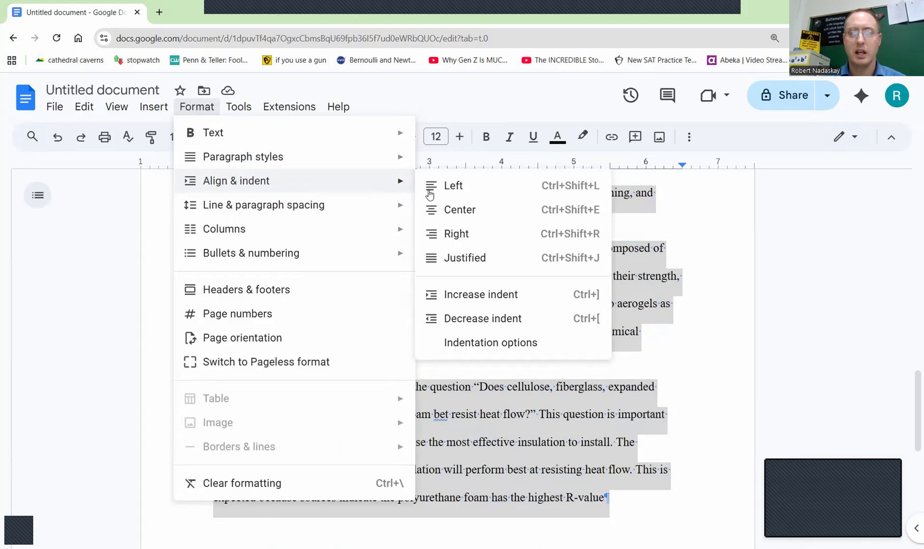
{"action": "left_click", "coordinate": [510, 351]}
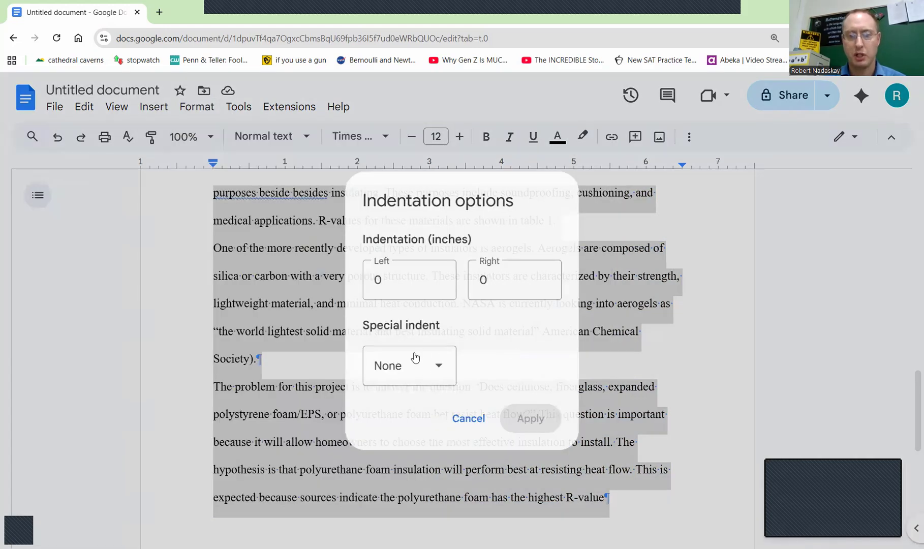
{"action": "left_click", "coordinate": [439, 371]}
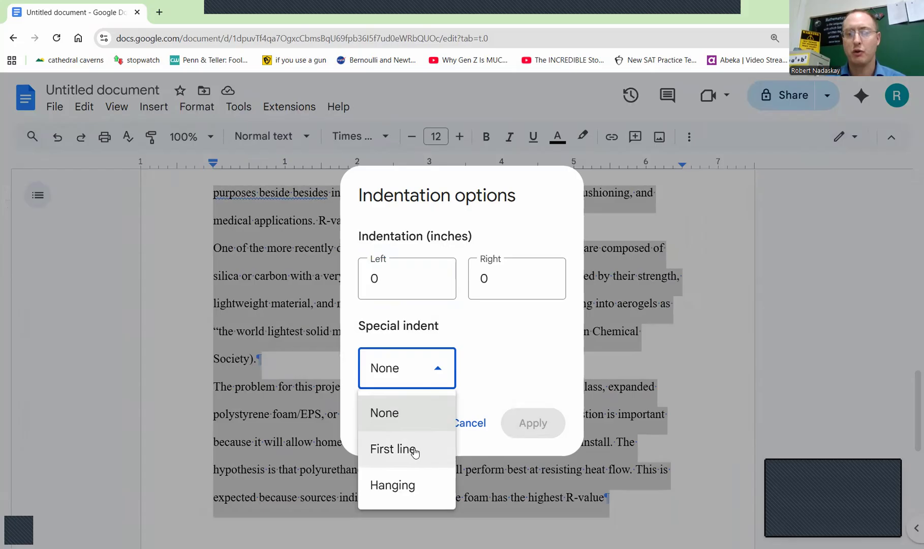
{"action": "left_click", "coordinate": [392, 448]}
{"action": "left_click", "coordinate": [522, 361]}
{"action": "type", "text": ".5"}
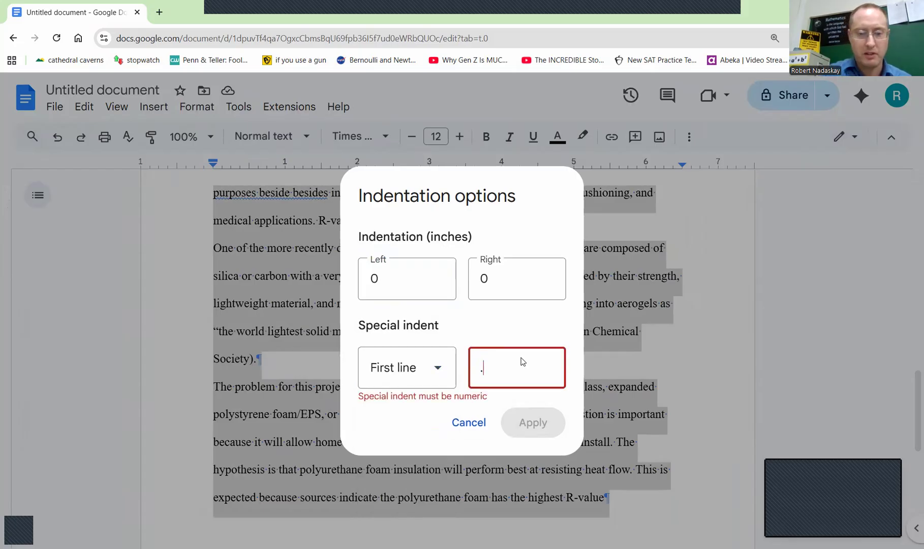
{"action": "left_click", "coordinate": [541, 430]}
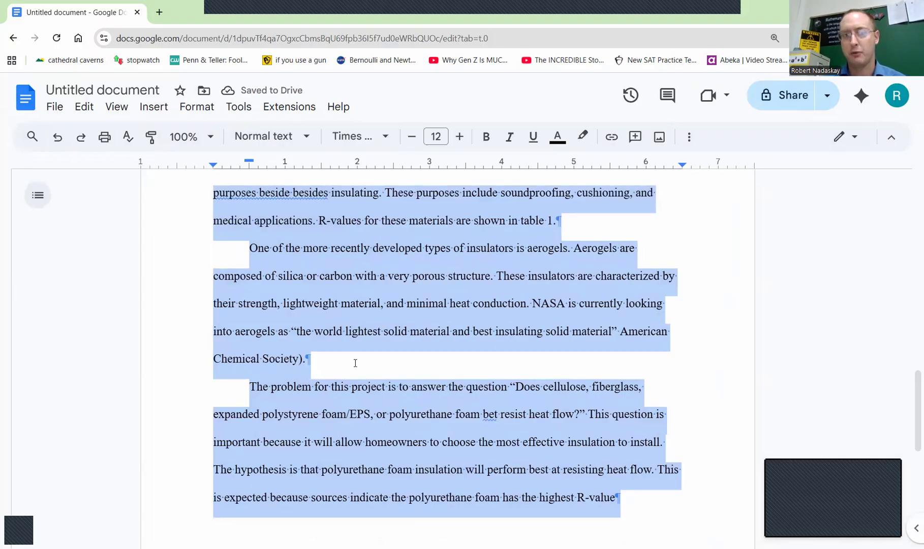
Step: Open the footer at the end of page one for editing and make the first page's header and footer different
{"action": "scroll", "coordinate": [355, 363], "scroll_direction": "up", "scroll_amount": 15}
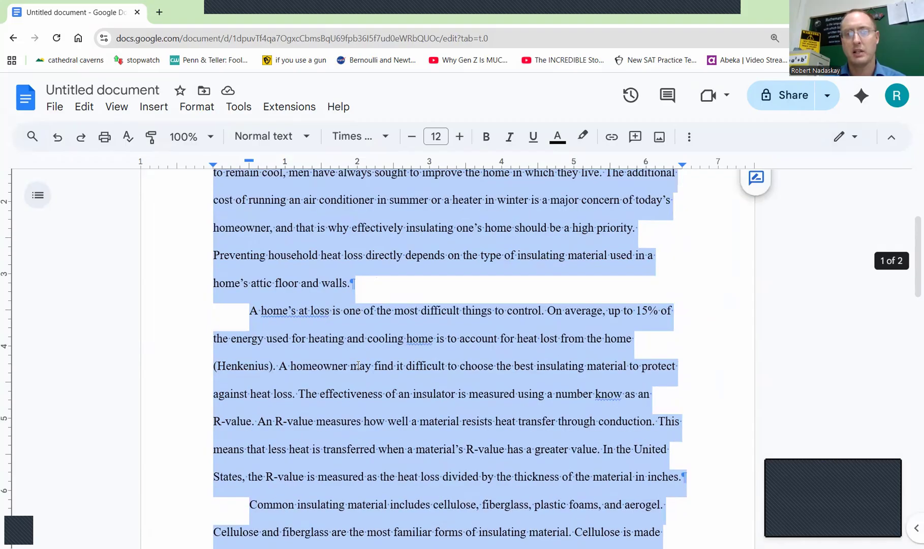
{"action": "scroll", "coordinate": [358, 365], "scroll_direction": "up", "scroll_amount": 3}
{"action": "scroll", "coordinate": [366, 361], "scroll_direction": "down", "scroll_amount": 8}
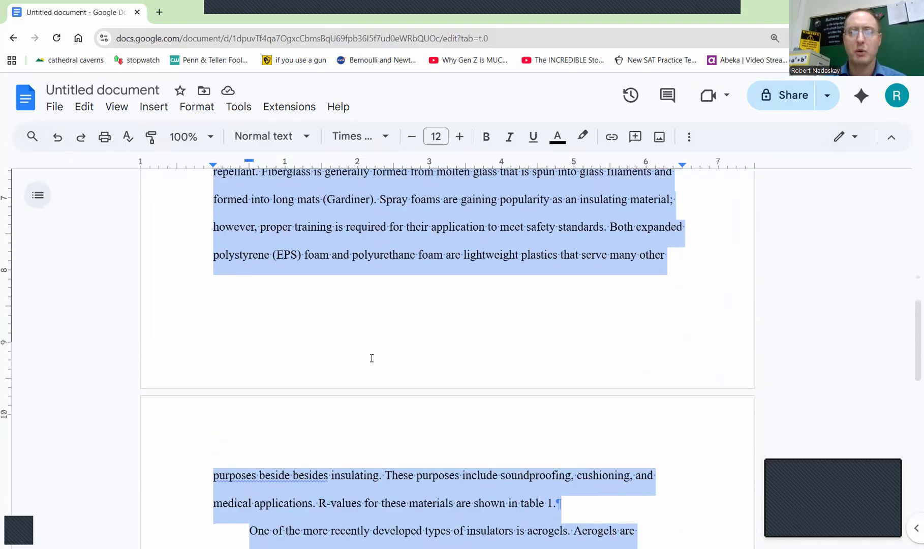
{"action": "scroll", "coordinate": [371, 359], "scroll_direction": "down", "scroll_amount": 1}
{"action": "double_click", "coordinate": [468, 337]}
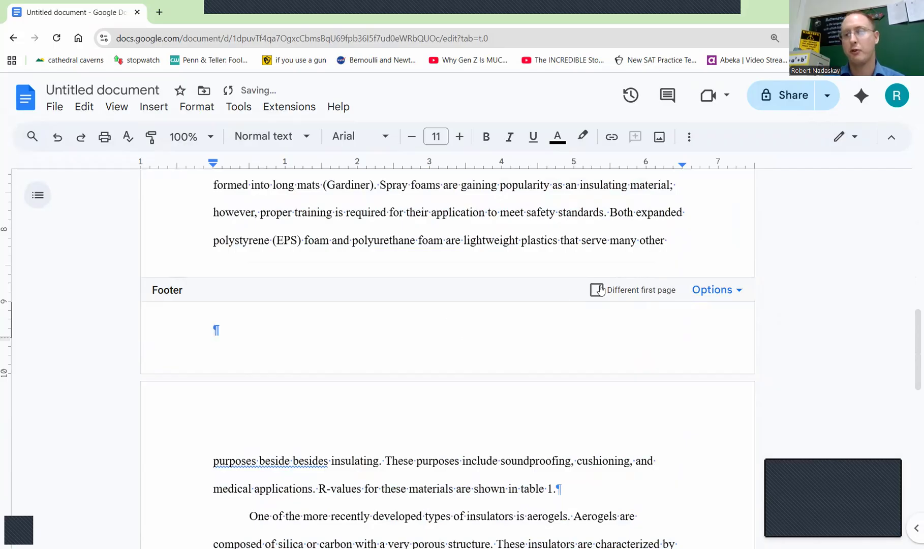
{"action": "left_click", "coordinate": [597, 291]}
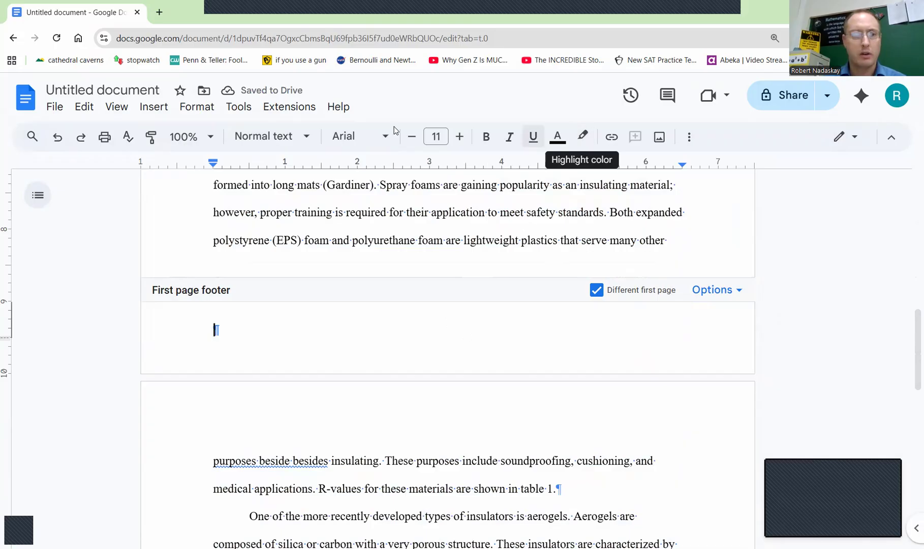
Step: Center-align the empty line in the first page footer
{"action": "left_click", "coordinate": [688, 142]}
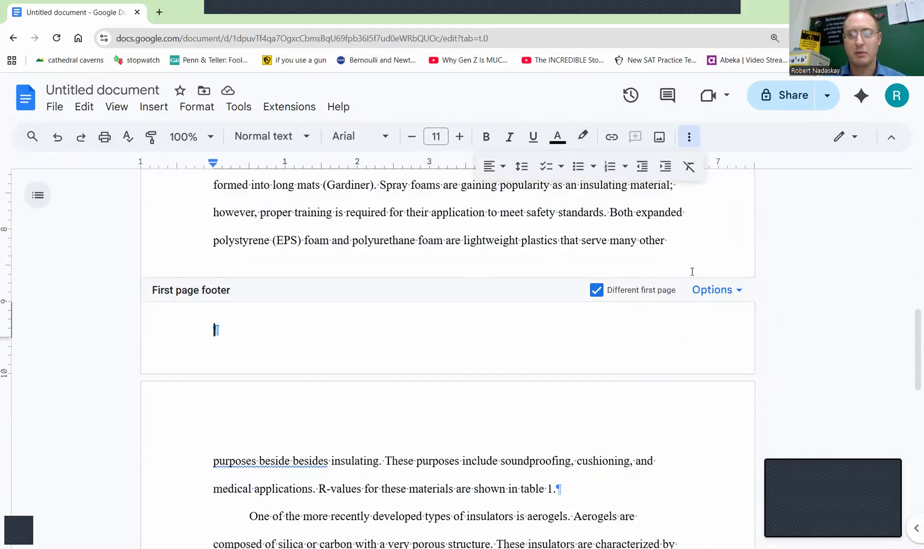
{"action": "key", "text": "ctrl+minus"}
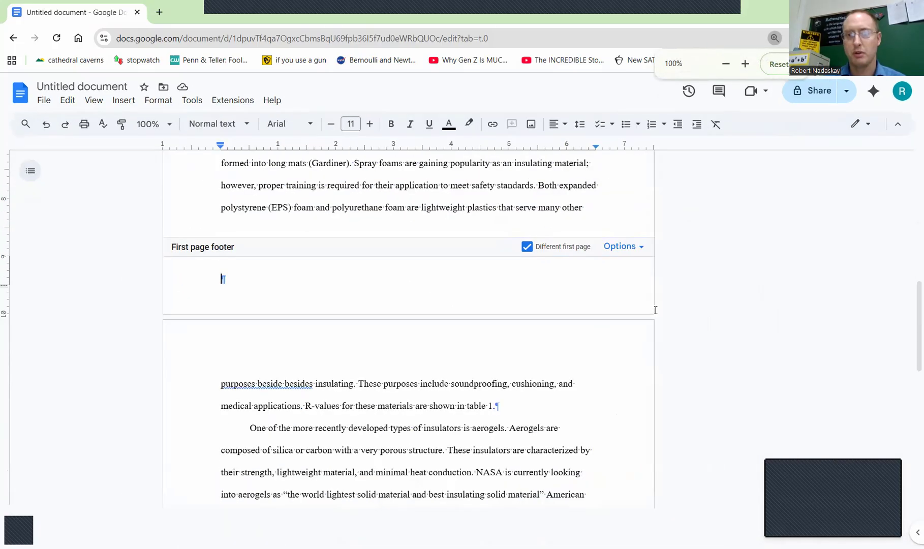
{"action": "key", "text": "ctrl+minus"}
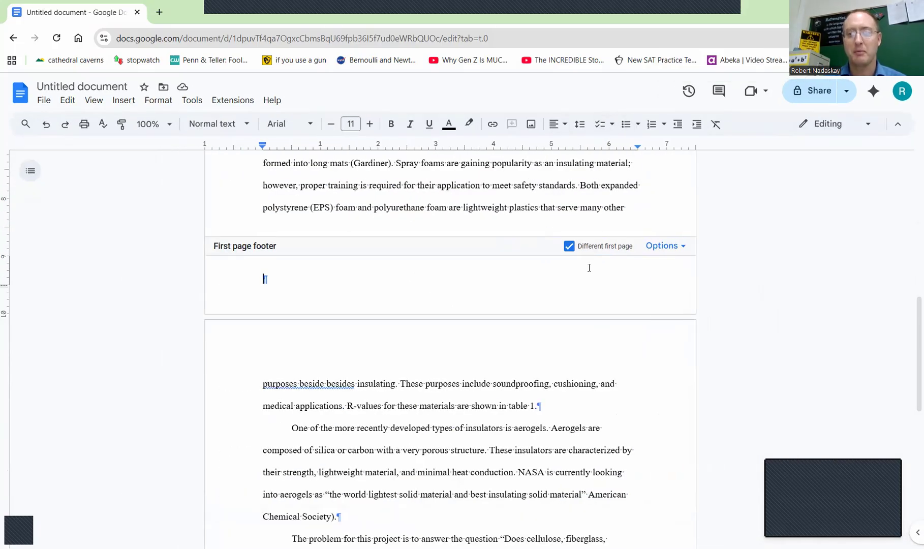
{"action": "key", "text": "ctrl+plus"}
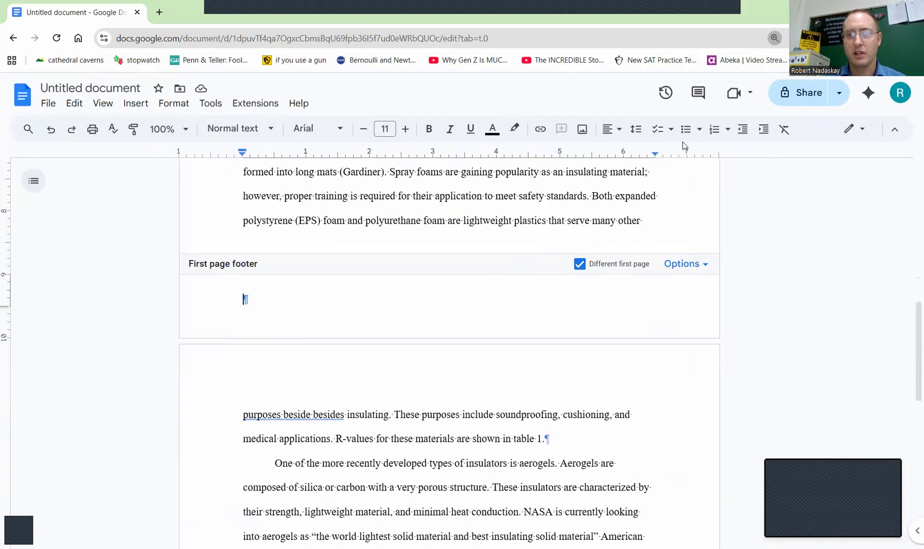
{"action": "left_click", "coordinate": [609, 133]}
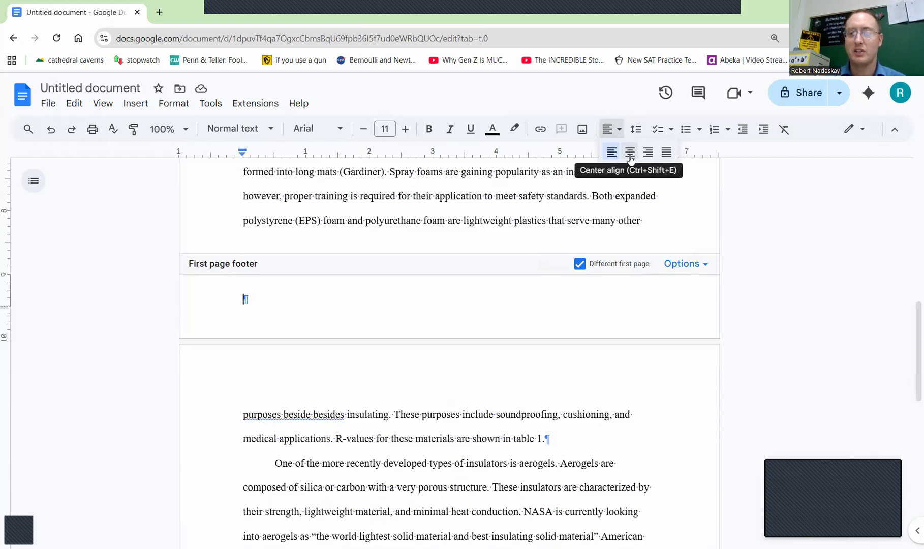
{"action": "left_click", "coordinate": [631, 153]}
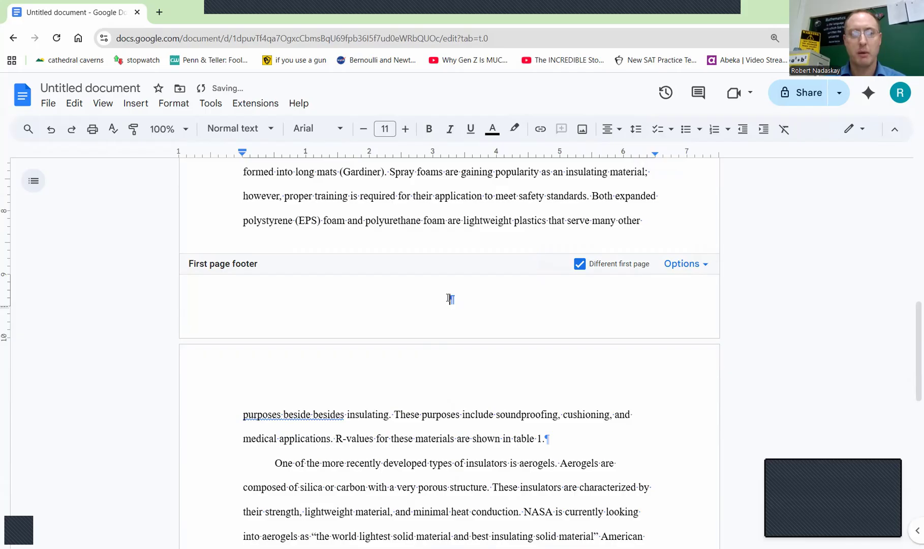
Step: Insert an automatic page number in the first page footer, shown on the first page and starting at 1
{"action": "type", "text": "1"}
{"action": "key", "text": "BackSpace"}
{"action": "left_click", "coordinate": [684, 264]}
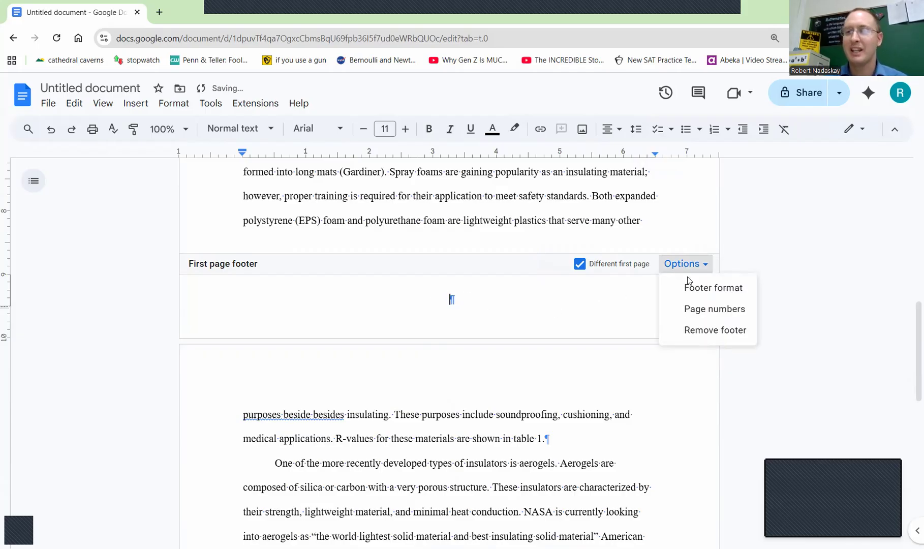
{"action": "left_click", "coordinate": [693, 308]}
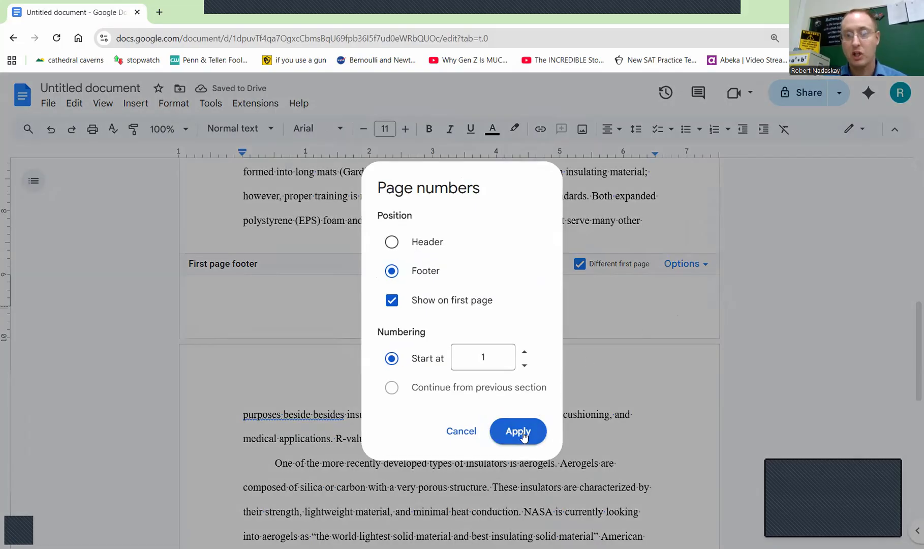
{"action": "left_click", "coordinate": [518, 432]}
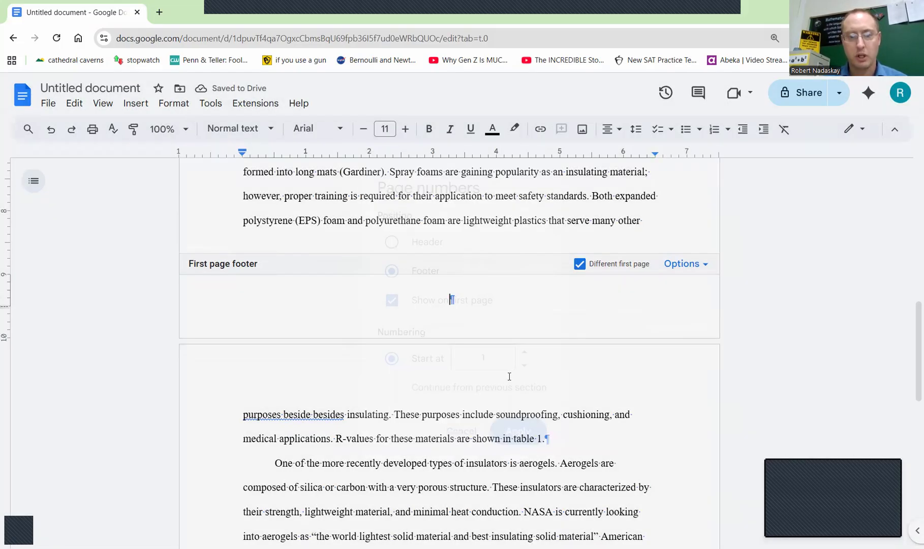
Step: Format the page number in the first page footer as 12-point Times New Roman
{"action": "double_click", "coordinate": [449, 300]}
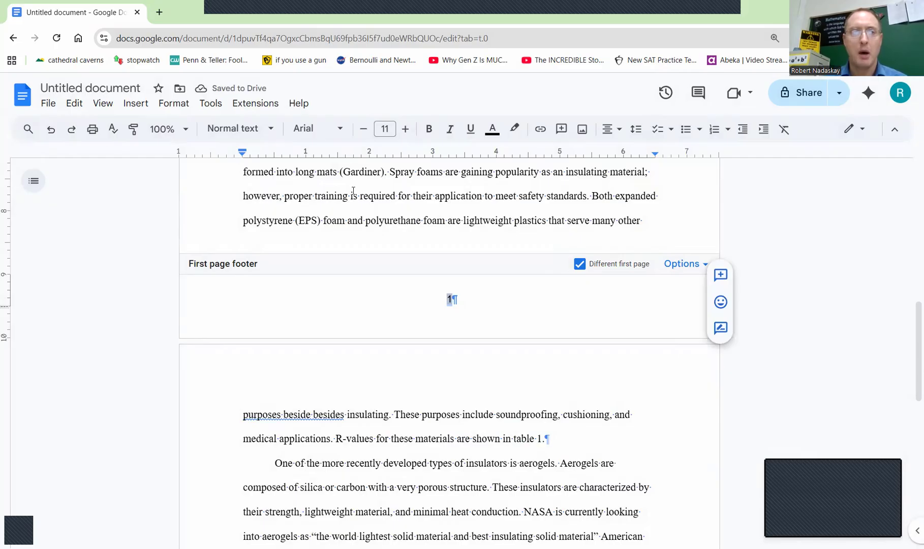
{"action": "left_click", "coordinate": [406, 129]}
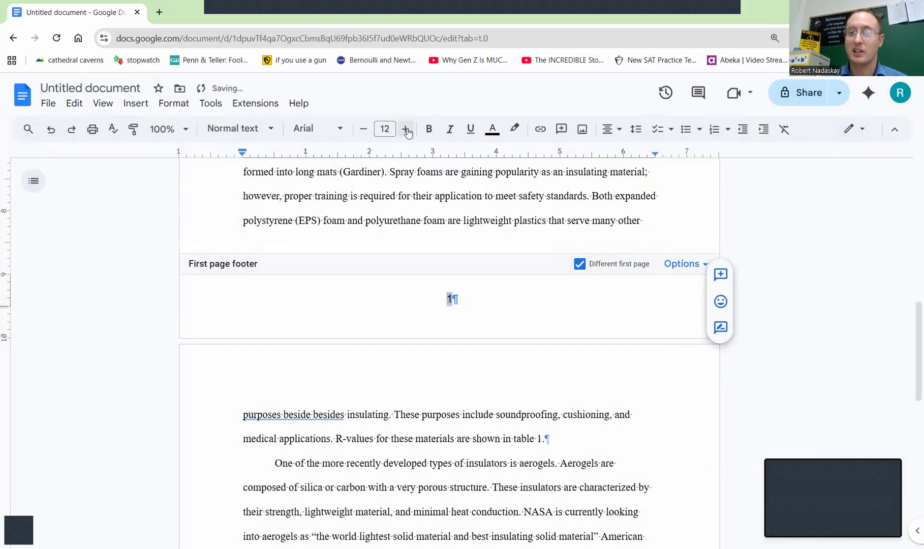
{"action": "left_click", "coordinate": [345, 129]}
{"action": "left_click", "coordinate": [353, 207]}
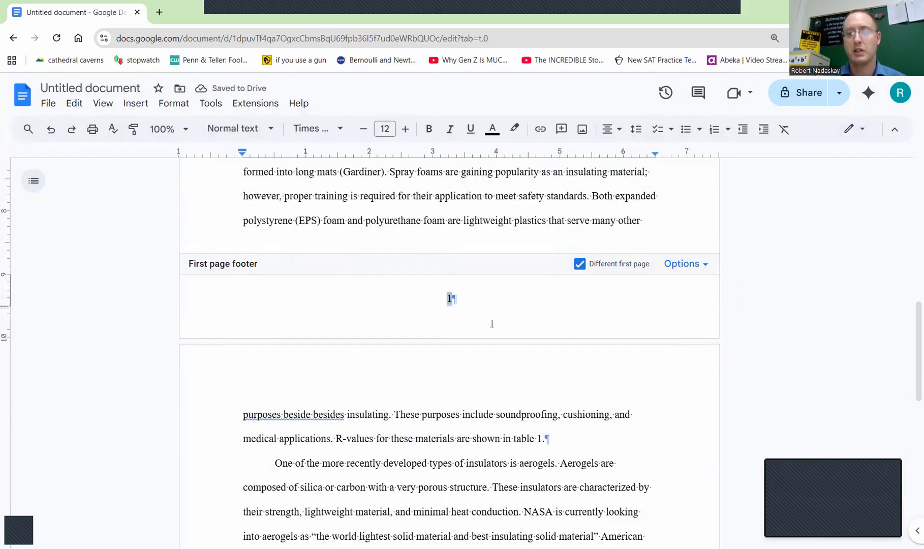
Step: Open the header on page two, center its line and set it to 12-point Times New Roman
{"action": "left_click", "coordinate": [465, 380]}
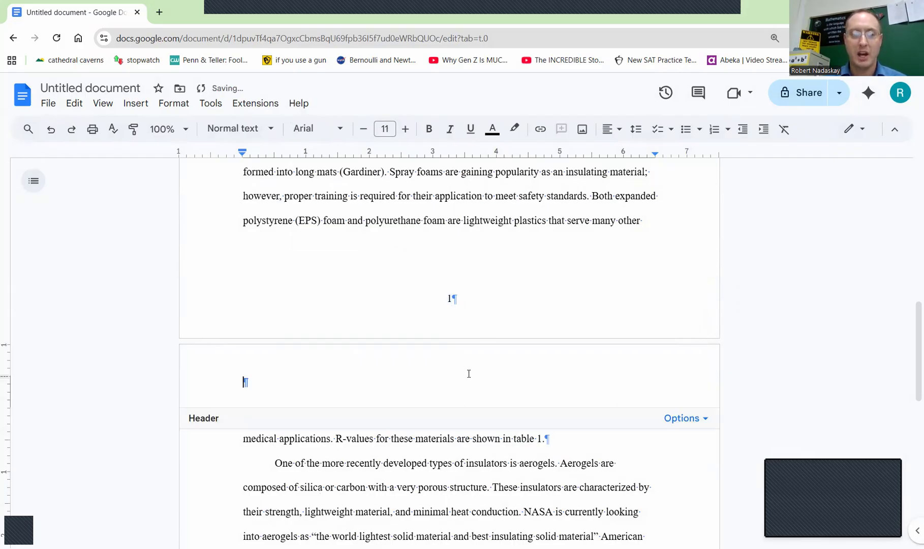
{"action": "left_click", "coordinate": [618, 133]}
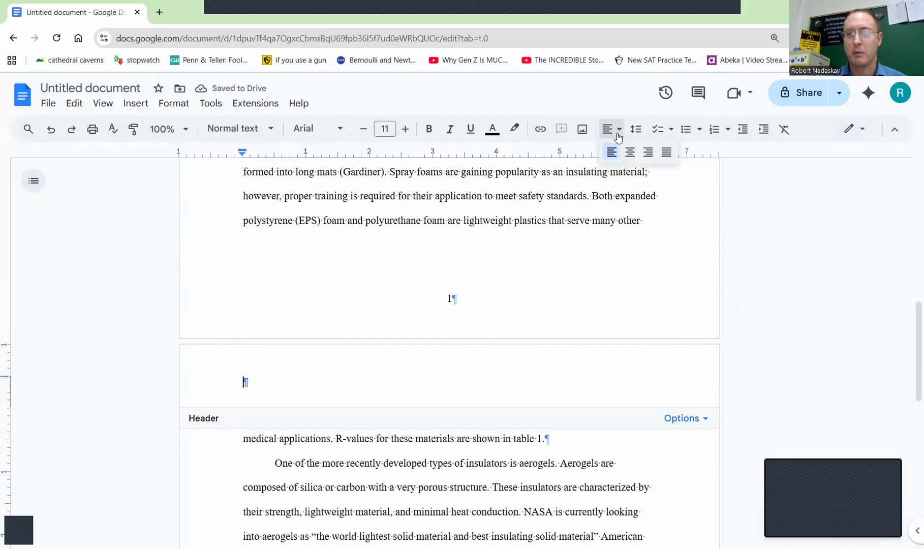
{"action": "left_click", "coordinate": [630, 152]}
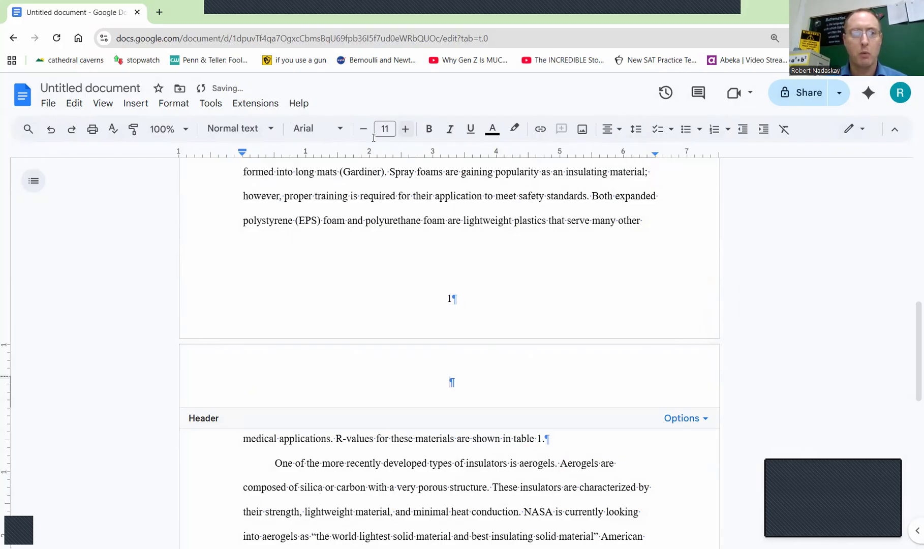
{"action": "left_click", "coordinate": [405, 129]}
{"action": "left_click", "coordinate": [325, 129]}
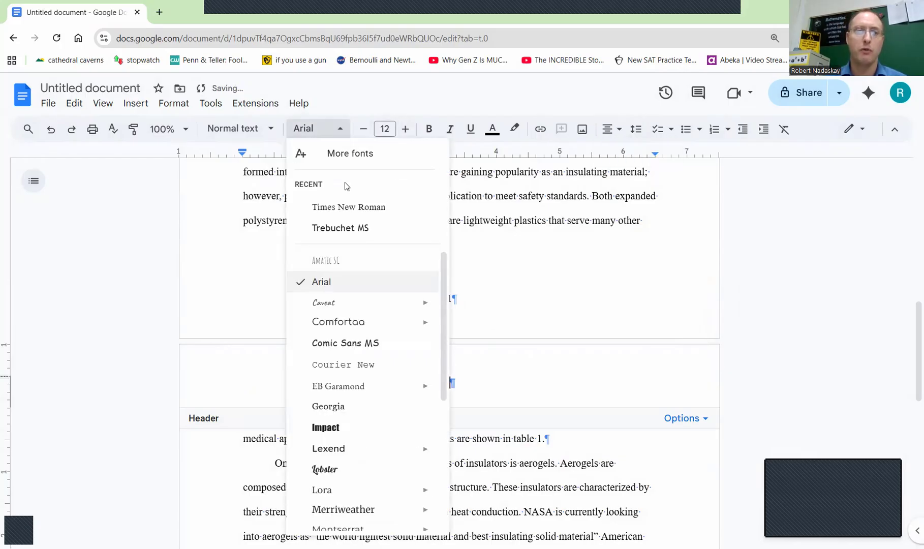
{"action": "left_click", "coordinate": [348, 207]}
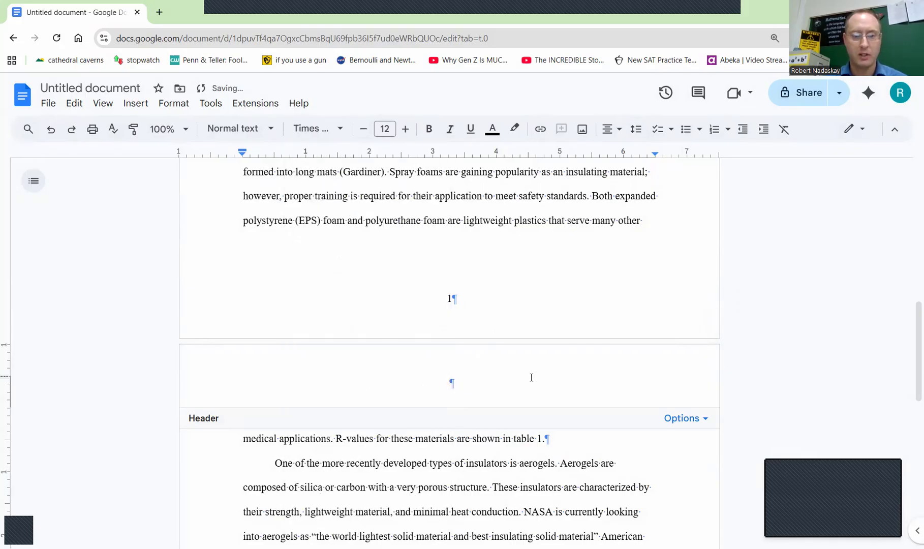
Step: Insert automatic page numbers in the header, shown on the first page and starting at 1
{"action": "left_click", "coordinate": [685, 420]}
{"action": "left_click", "coordinate": [700, 463]}
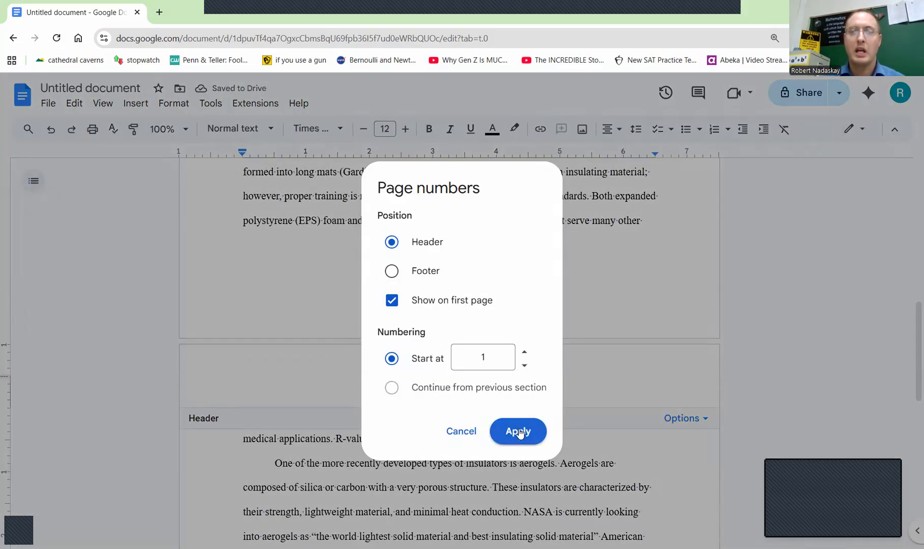
{"action": "left_click", "coordinate": [518, 433]}
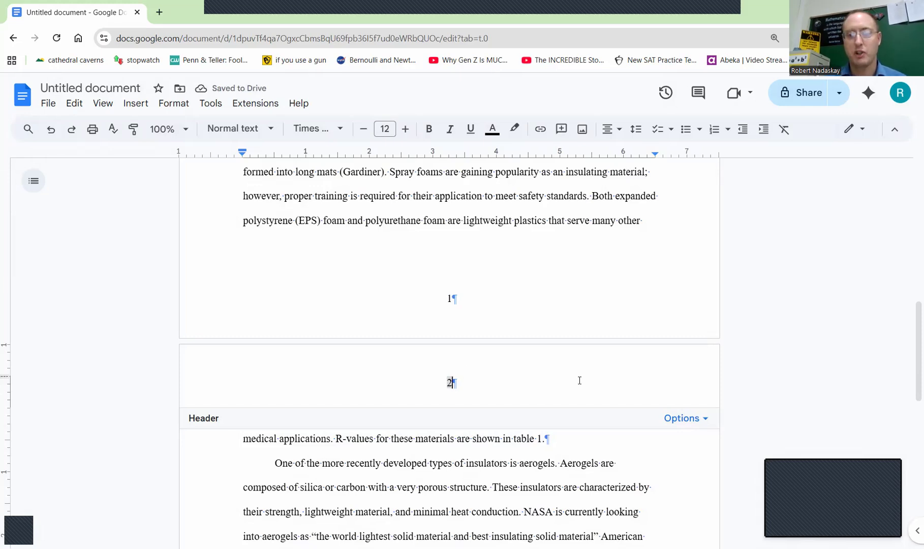
Step: Remove the footer containing the extra page number at the end of page two
{"action": "scroll", "coordinate": [580, 380], "scroll_direction": "down", "scroll_amount": 10}
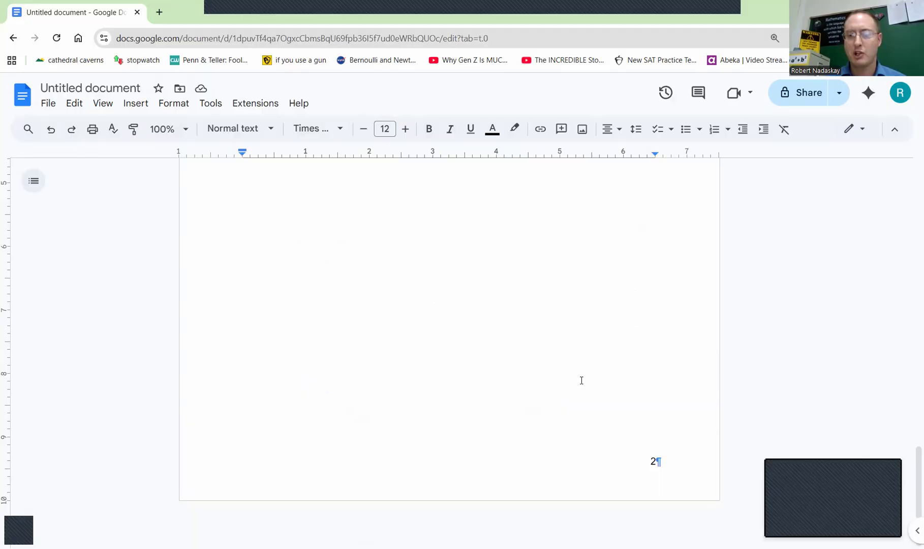
{"action": "left_click", "coordinate": [682, 469]}
{"action": "left_click", "coordinate": [686, 427]}
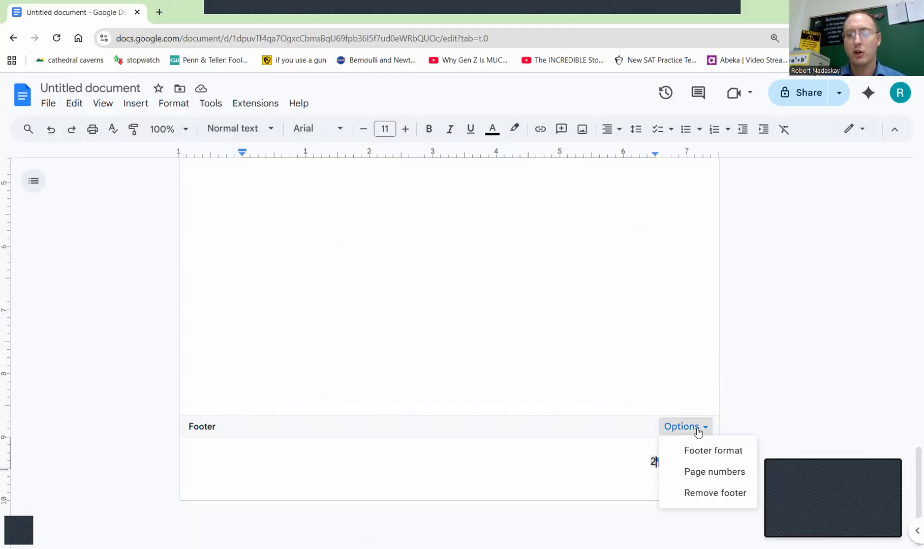
{"action": "left_click", "coordinate": [701, 496]}
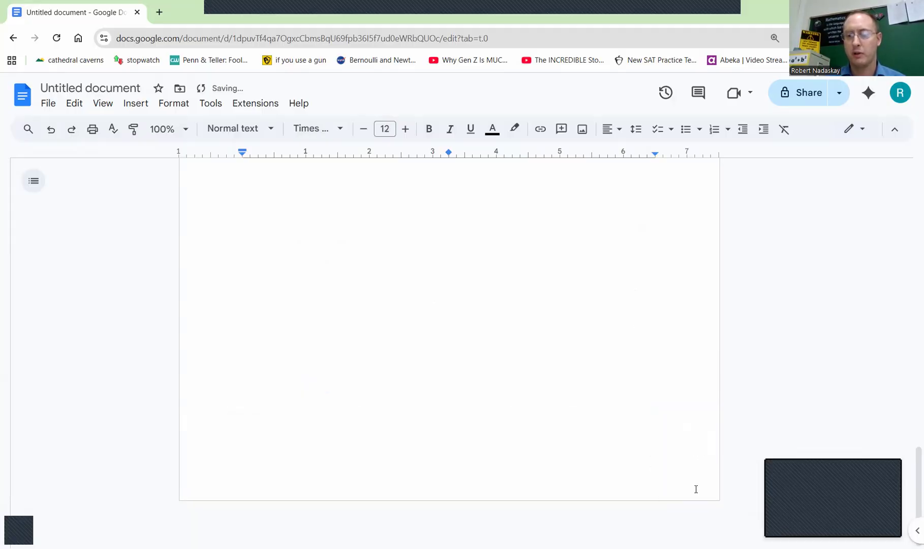
{"action": "scroll", "coordinate": [675, 430], "scroll_direction": "up", "scroll_amount": 10}
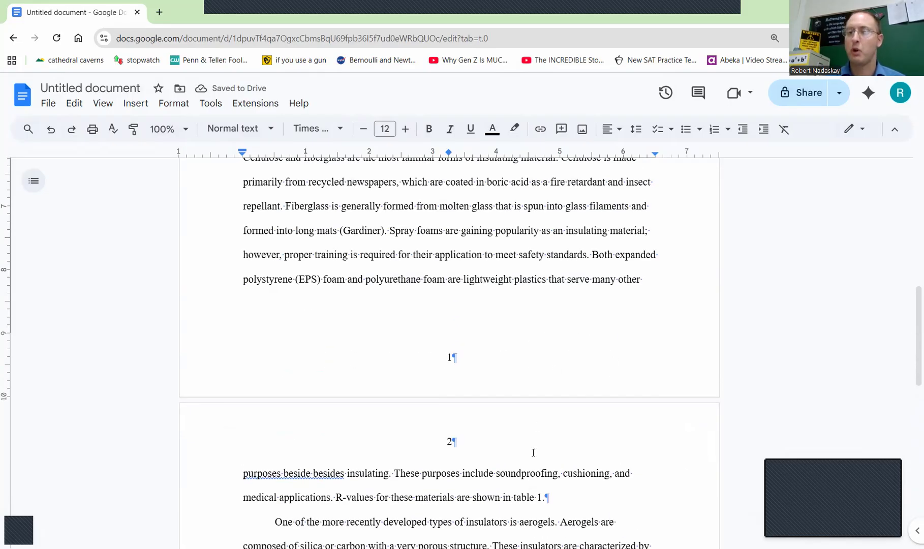
{"action": "scroll", "coordinate": [533, 447], "scroll_direction": "up", "scroll_amount": 9}
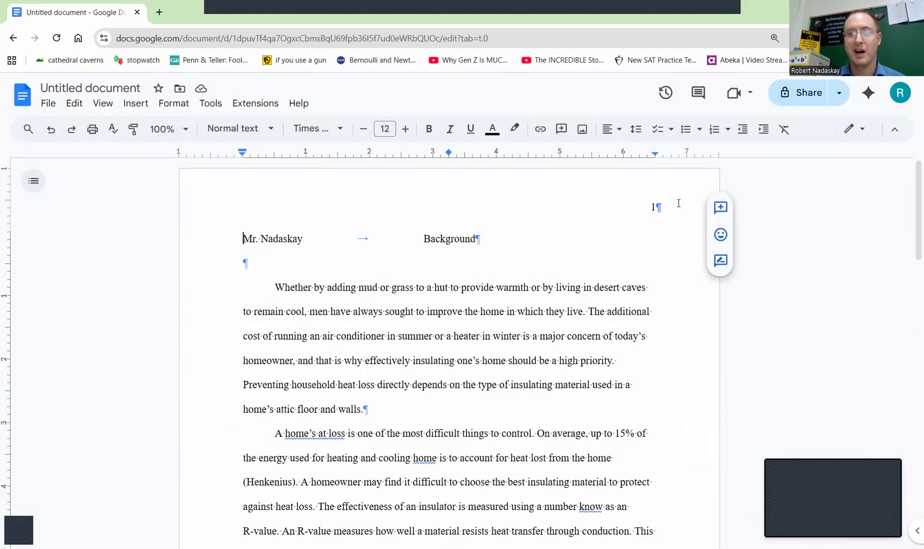
Step: Remove the first page header containing the extra page number at the top of page one
{"action": "double_click", "coordinate": [653, 206]}
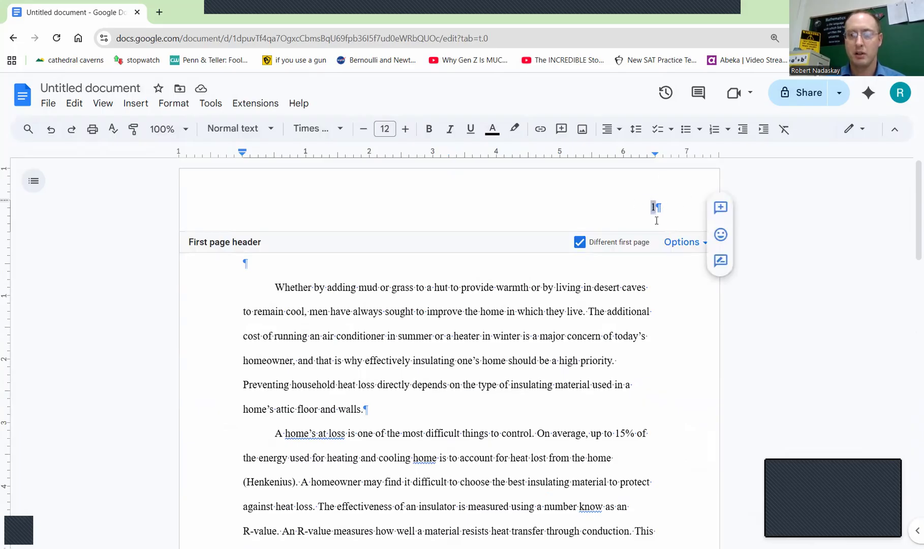
{"action": "left_click", "coordinate": [693, 243]}
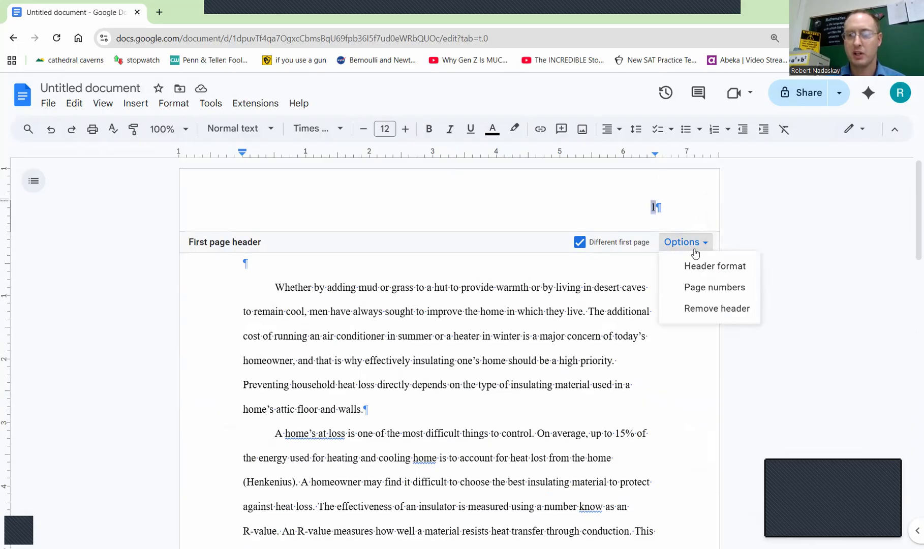
{"action": "left_click", "coordinate": [705, 308]}
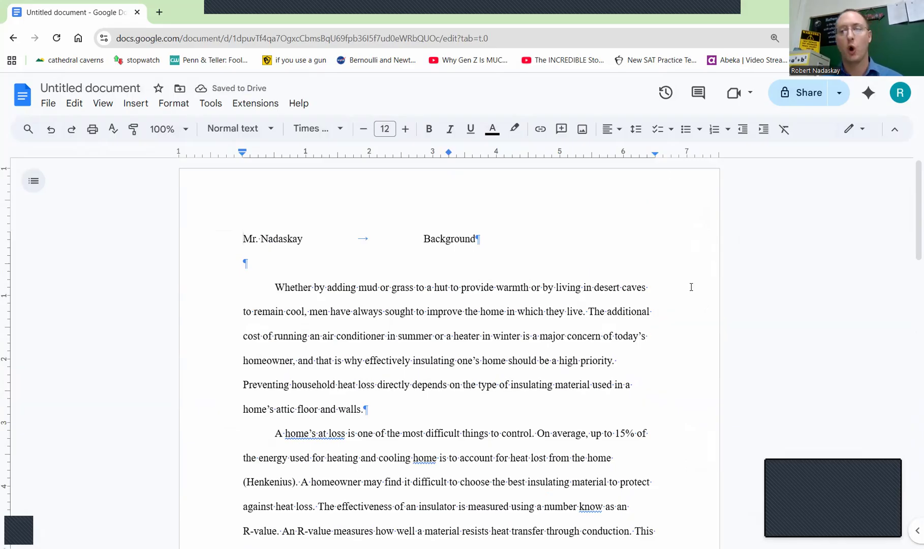
Step: Add the missing period after "R-value" at the end of the paper's last paragraph on page two
{"action": "scroll", "coordinate": [670, 286], "scroll_direction": "down", "scroll_amount": 20}
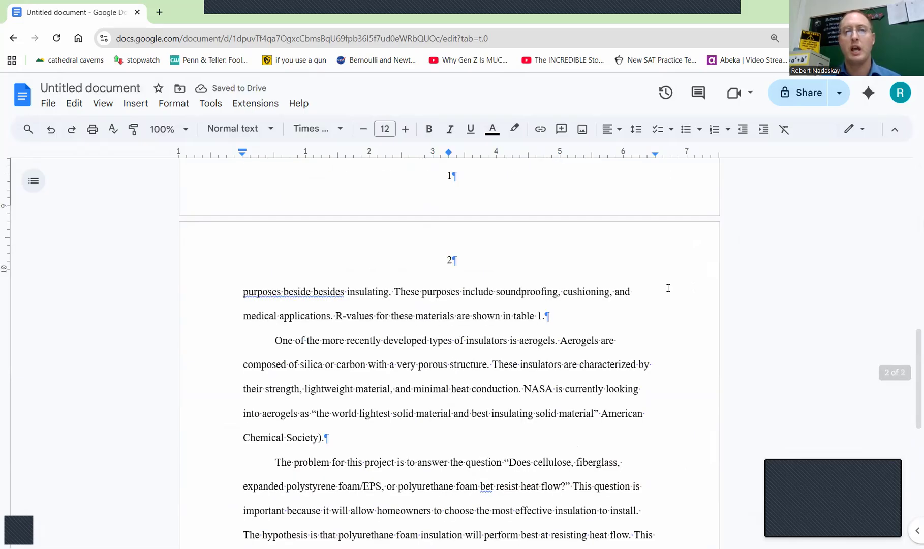
{"action": "scroll", "coordinate": [668, 288], "scroll_direction": "down", "scroll_amount": 4}
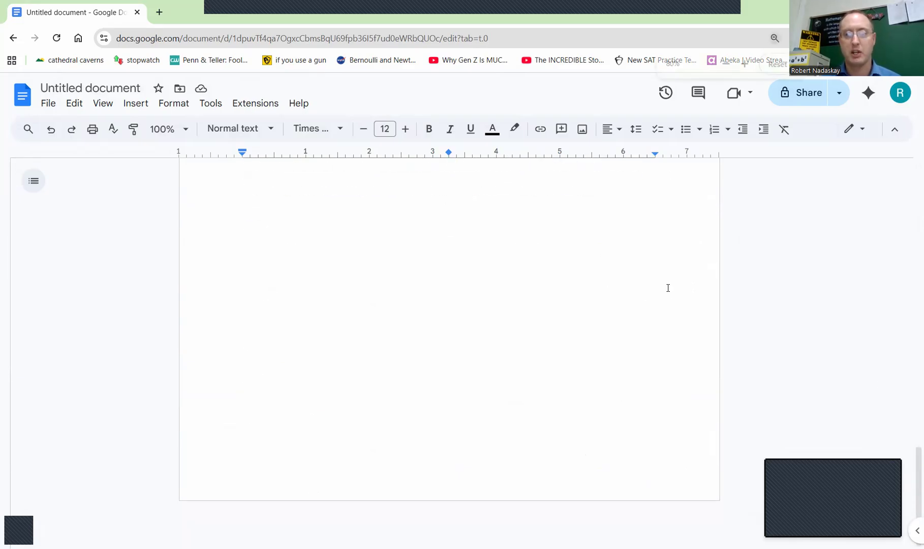
{"action": "scroll", "coordinate": [629, 279], "scroll_direction": "up", "scroll_amount": 6}
{"action": "scroll", "coordinate": [629, 281], "scroll_direction": "up", "scroll_amount": 6}
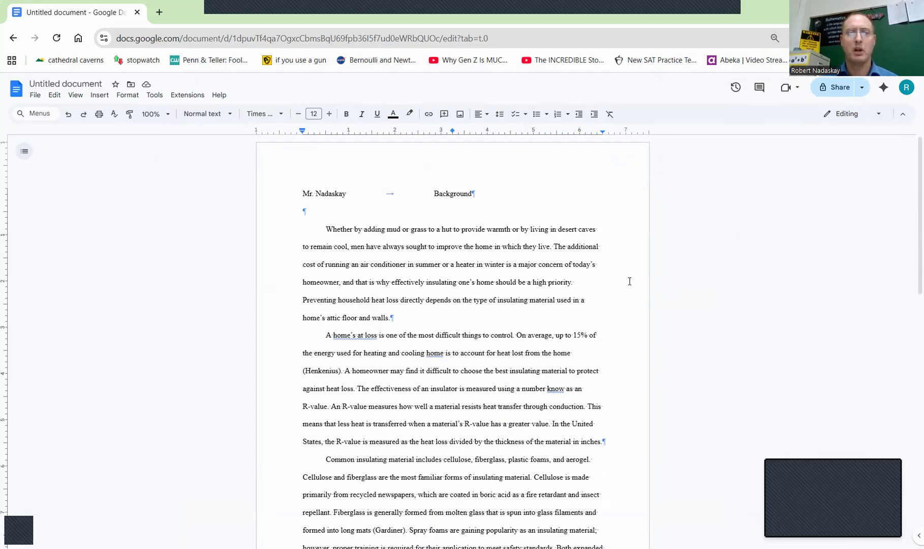
{"action": "scroll", "coordinate": [630, 282], "scroll_direction": "down", "scroll_amount": 10}
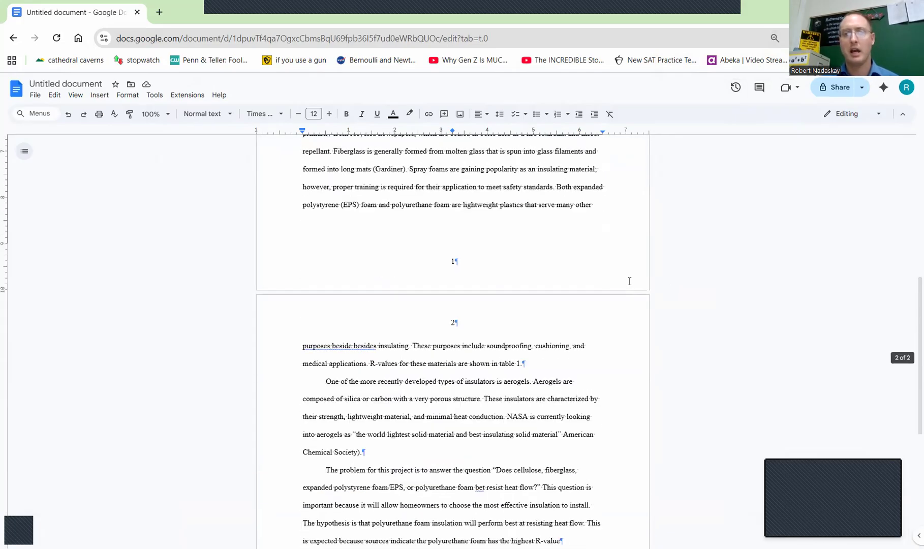
{"action": "scroll", "coordinate": [629, 281], "scroll_direction": "down", "scroll_amount": 2}
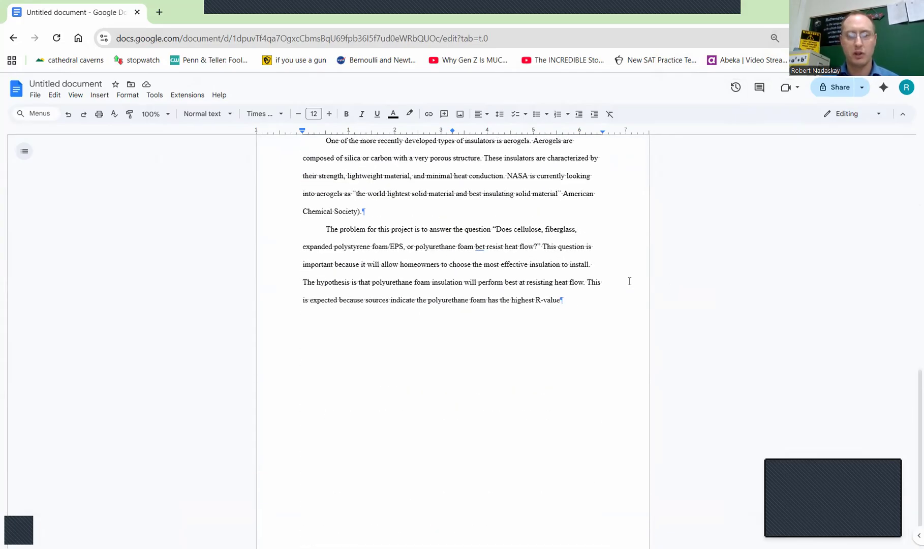
{"action": "left_click", "coordinate": [607, 300]}
{"action": "type", "text": "."}
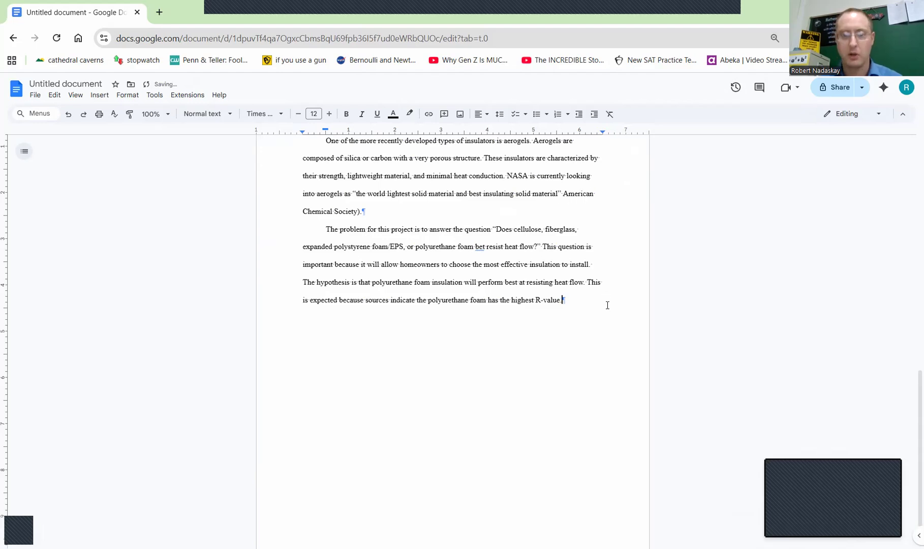
{"action": "scroll", "coordinate": [607, 309], "scroll_direction": "up", "scroll_amount": 15}
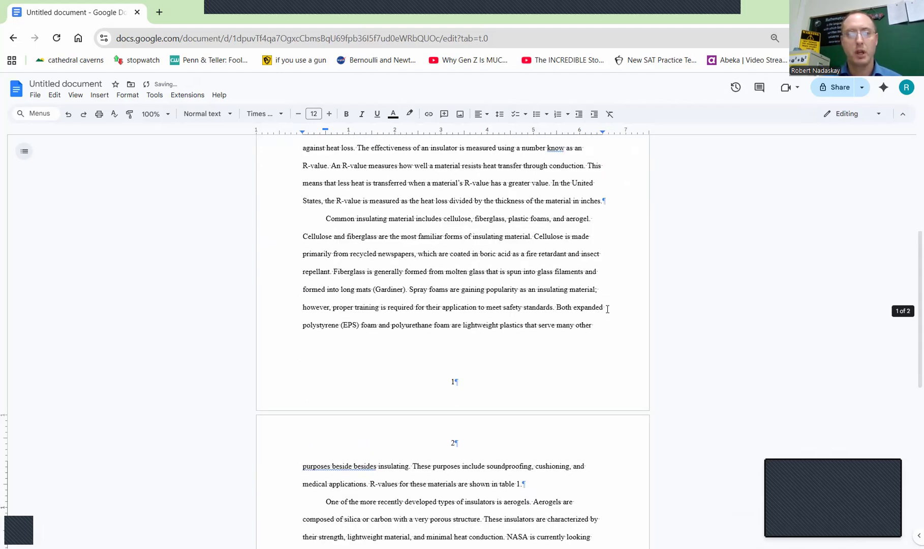